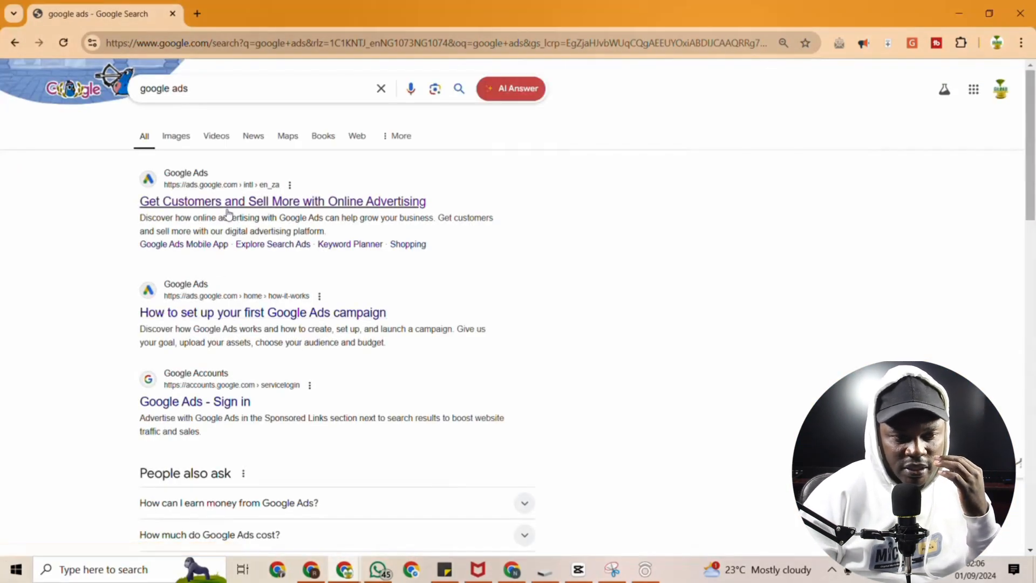
# - Open the Google Ads website from the search results and sign in to reach the account's campaign overview
pyautogui.click(219, 208)
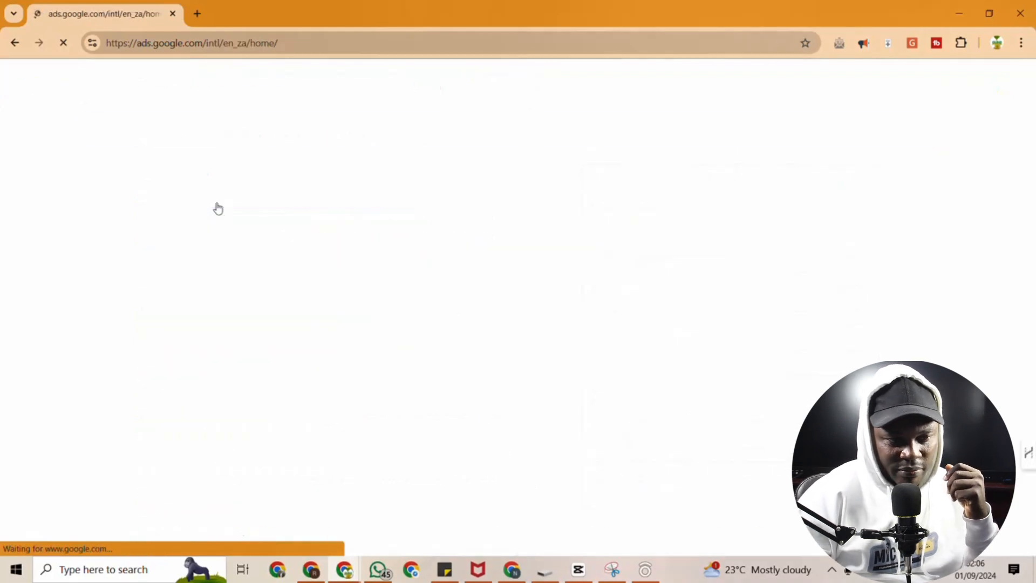
pyautogui.scroll(-3, 403, 348)
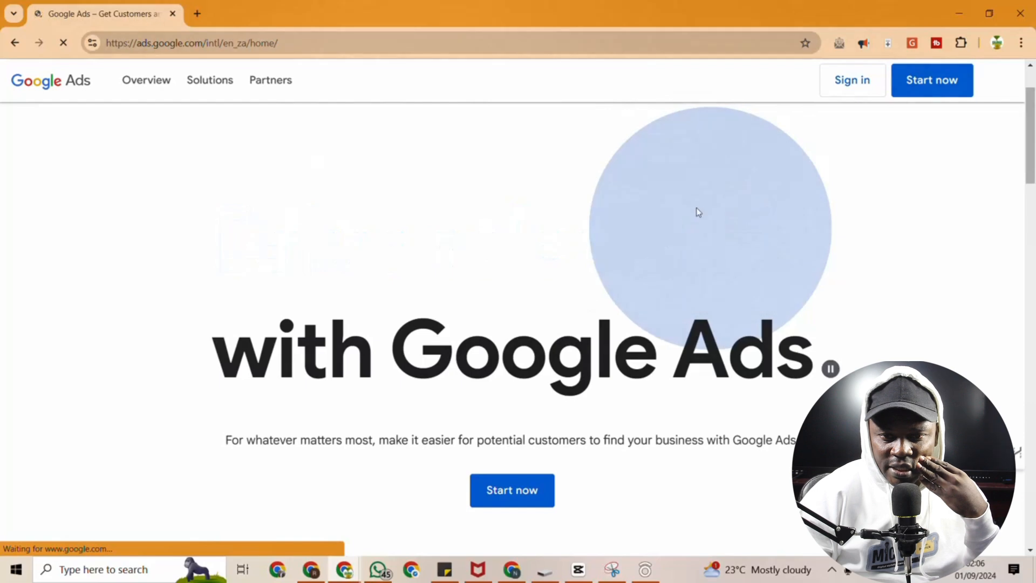
pyautogui.click(846, 85)
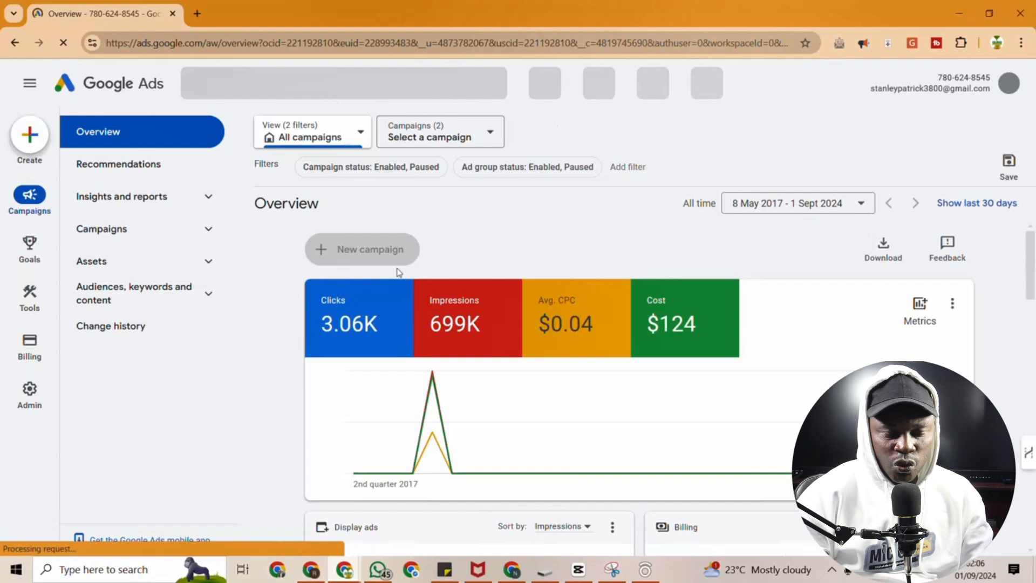
pyautogui.scroll(-3, 393, 331)
pyautogui.scroll(3, 393, 332)
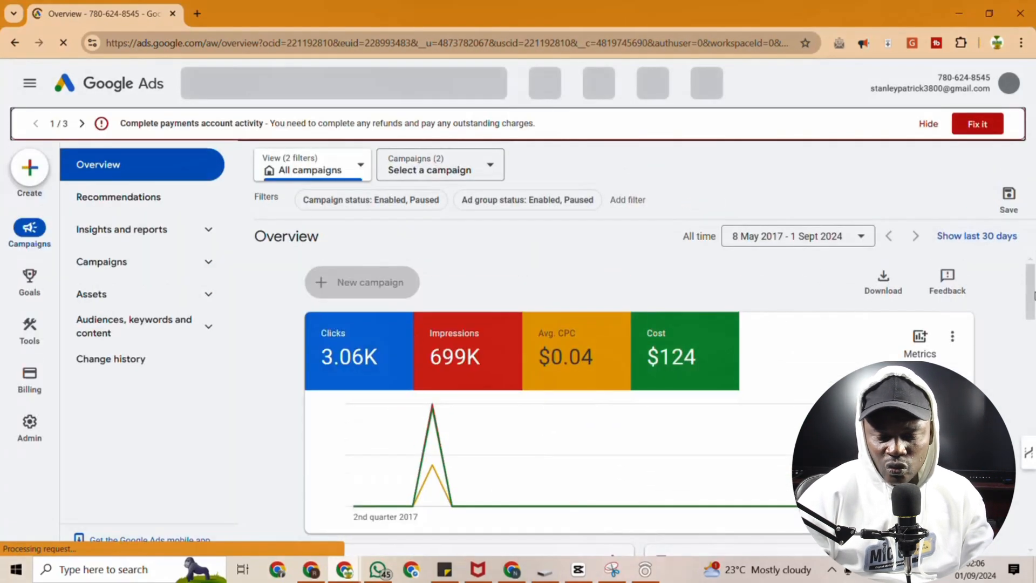
pyautogui.moveTo(1034, 295)
pyautogui.mouseDown()
pyautogui.moveTo(1033, 346)
pyautogui.moveTo(1034, 294)
pyautogui.mouseUp()
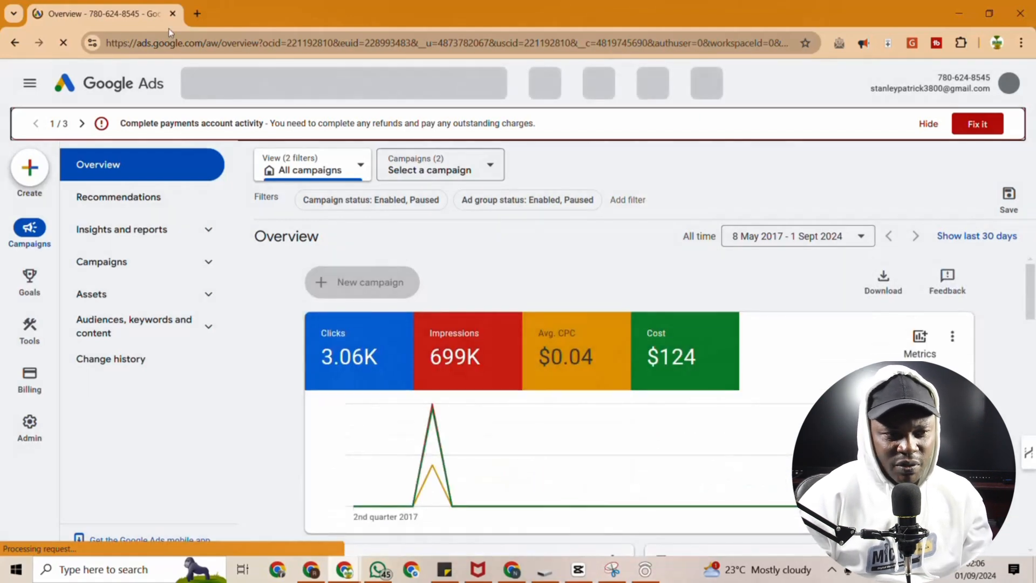
# - Open the suggested Keyword Planner forecast page in a new browser tab by looking up "google keyword"
pyautogui.click(206, 16)
pyautogui.click(211, 42)
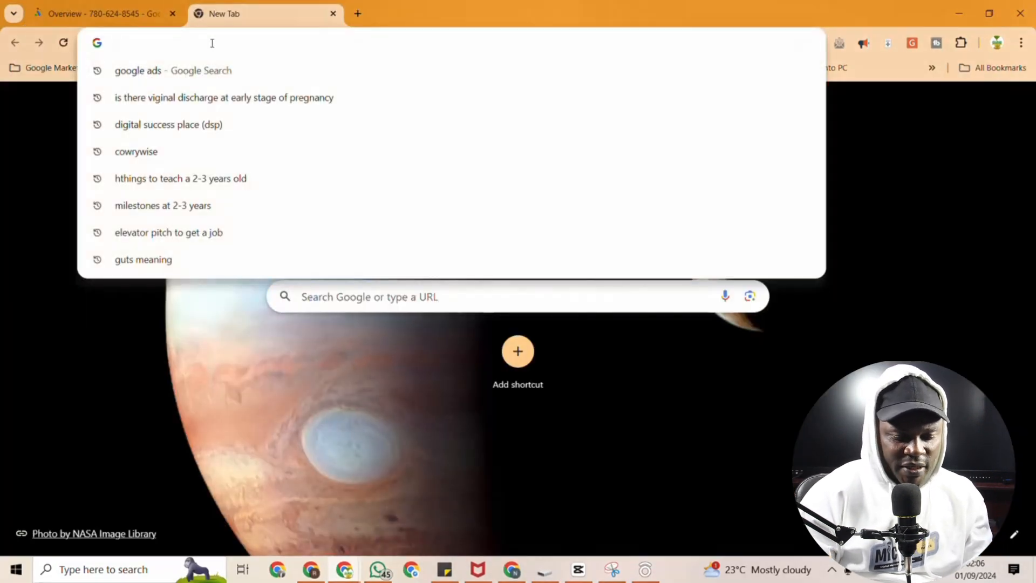
pyautogui.write('goo')
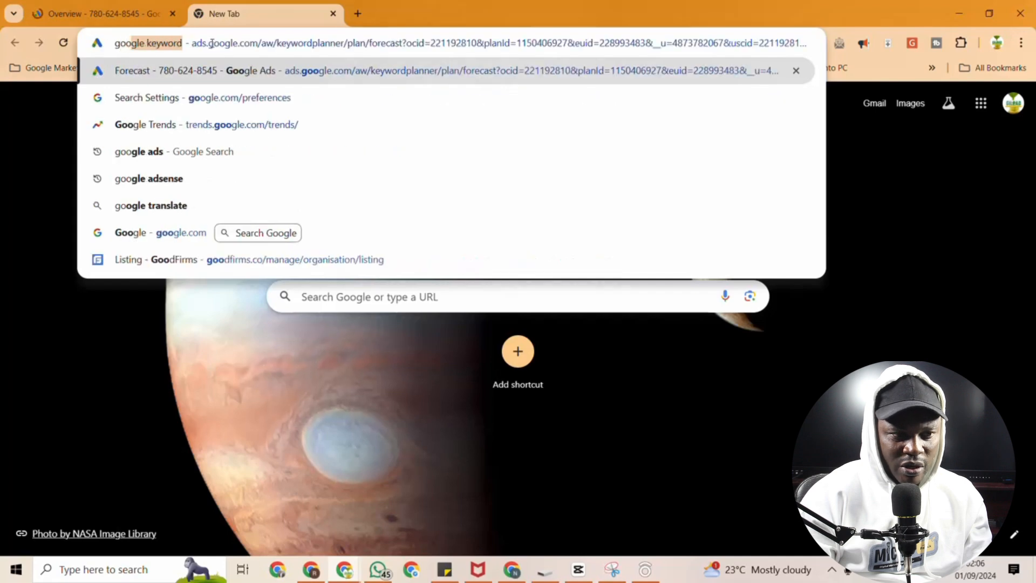
pyautogui.press('Right')
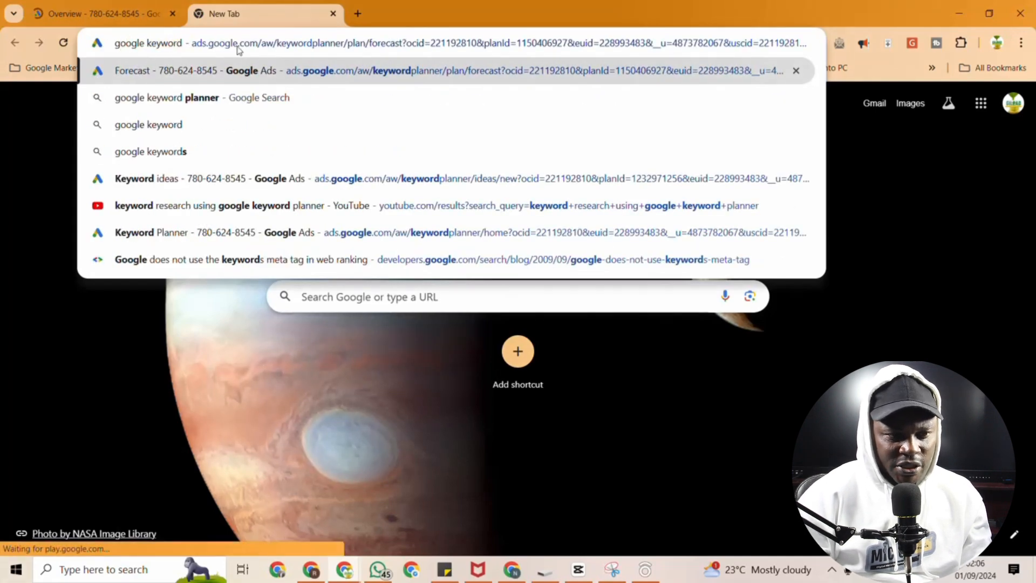
pyautogui.hotkey('ctrl', 'a')
pyautogui.doubleClick(239, 50)
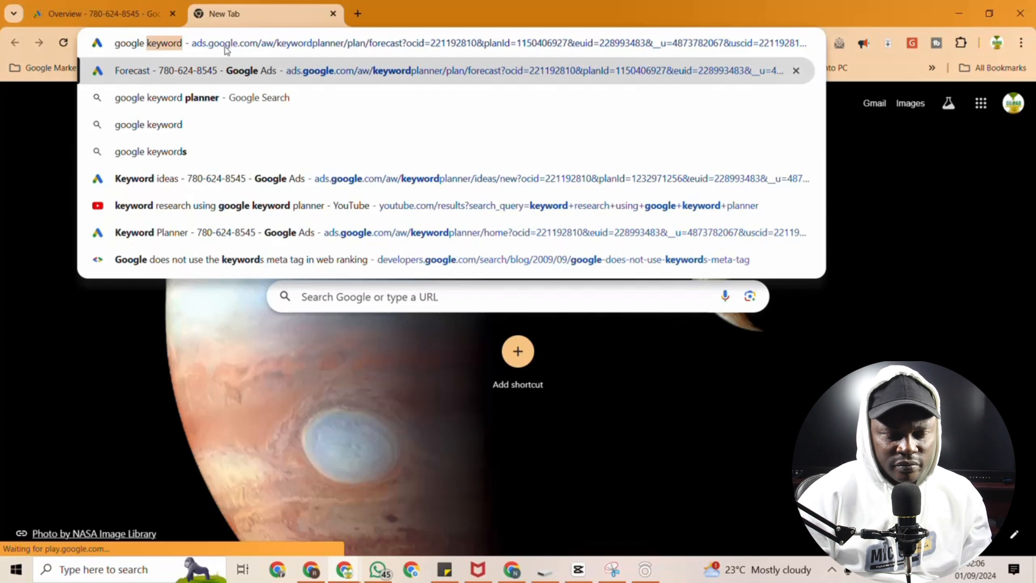
pyautogui.press('Return')
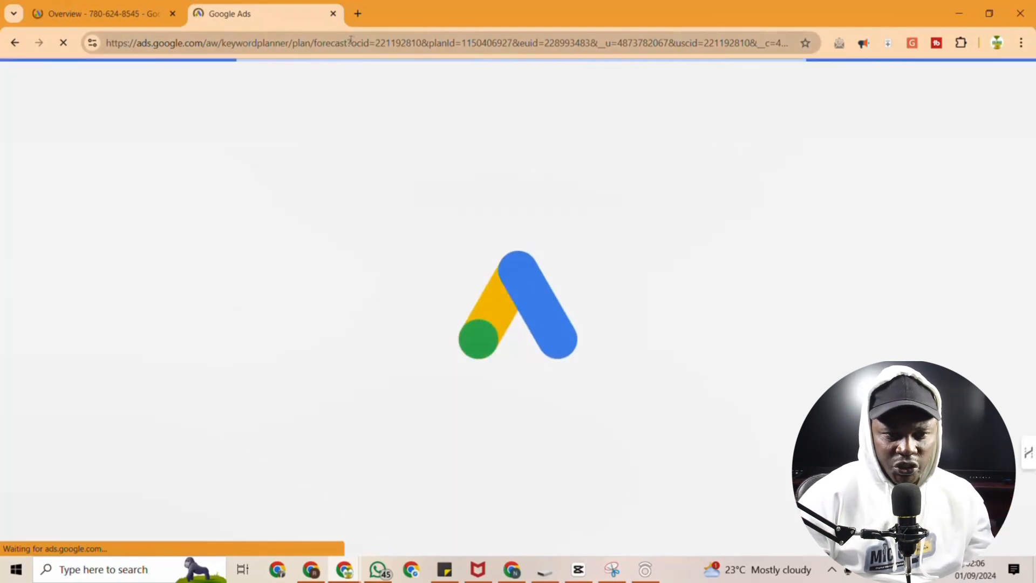
pyautogui.click(350, 42)
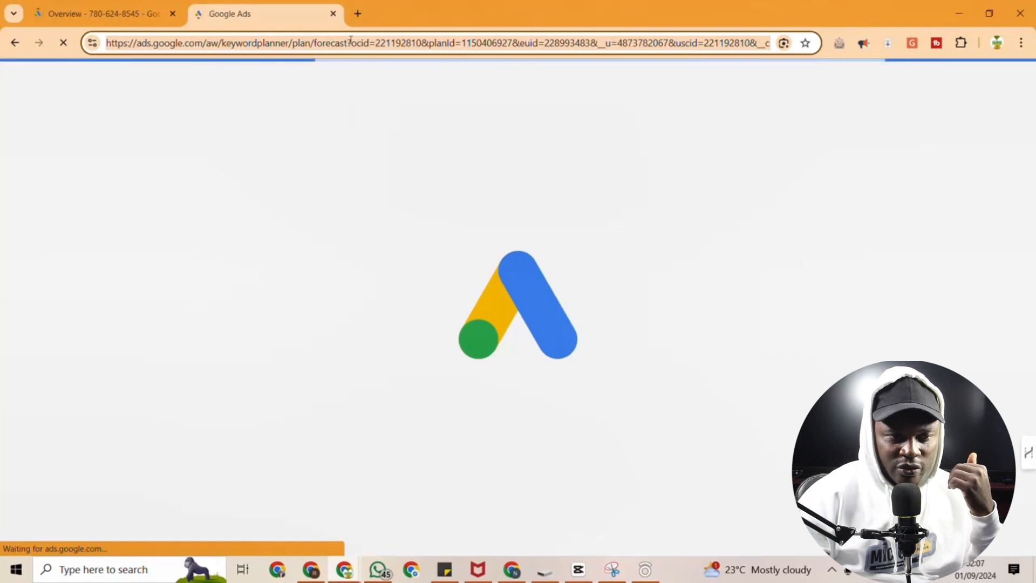
pyautogui.click(351, 42)
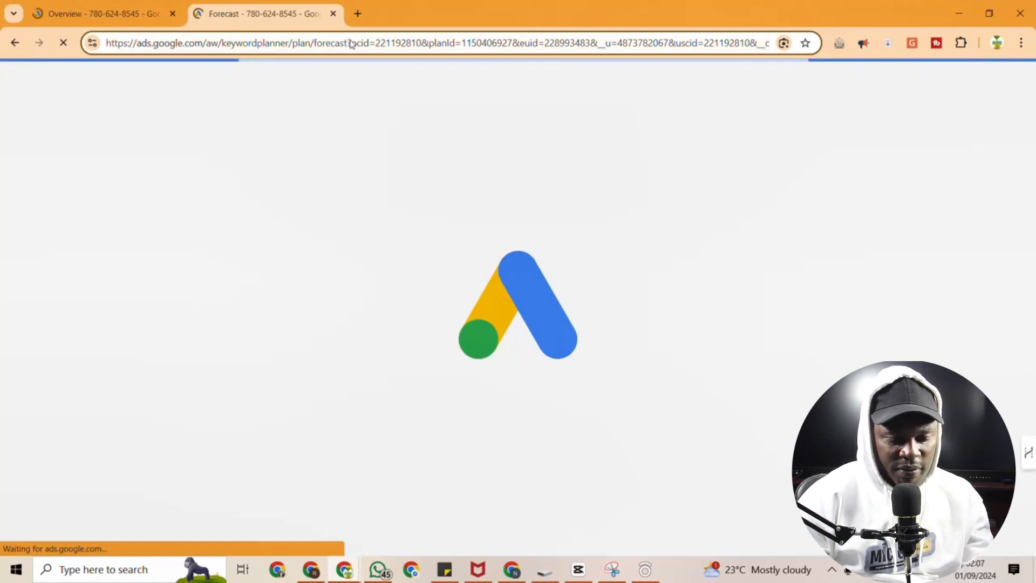
pyautogui.press('End')
pyautogui.hotkey('ctrl', 'a')
pyautogui.press('BackSpace')
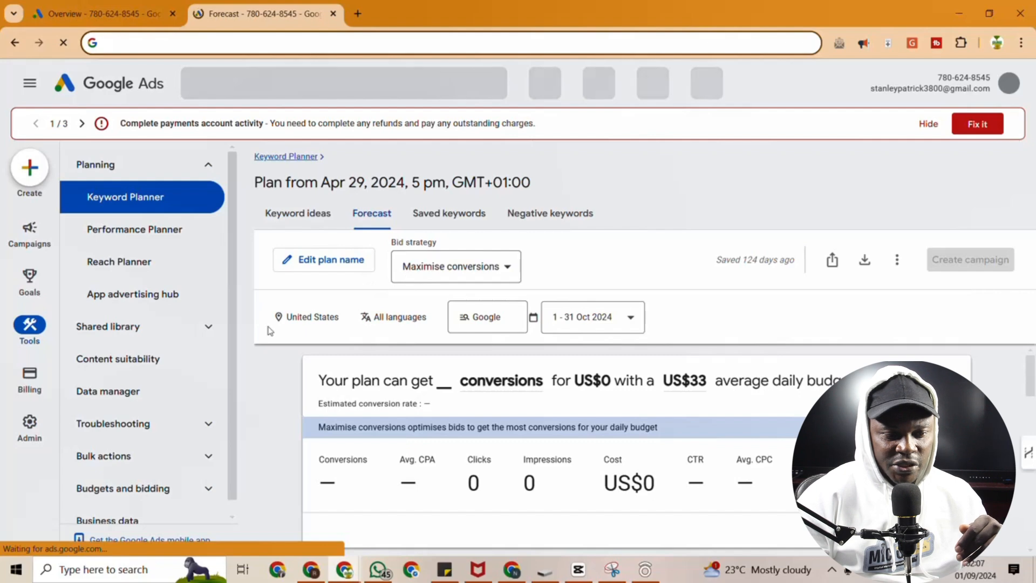
# - Return to the account overview and open Keyword Planner from the planning tools
pyautogui.click(96, 16)
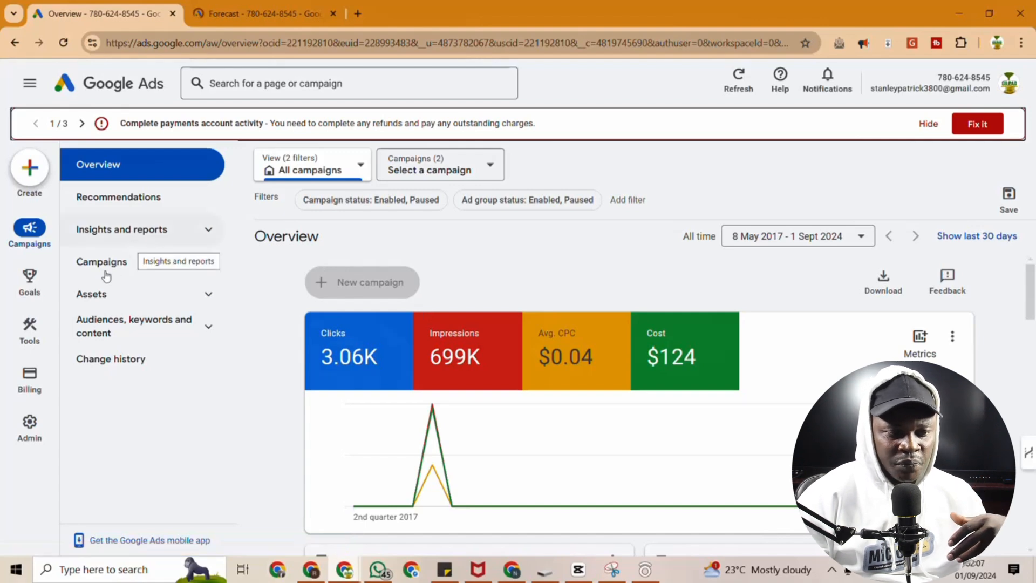
pyautogui.moveTo(35, 287)
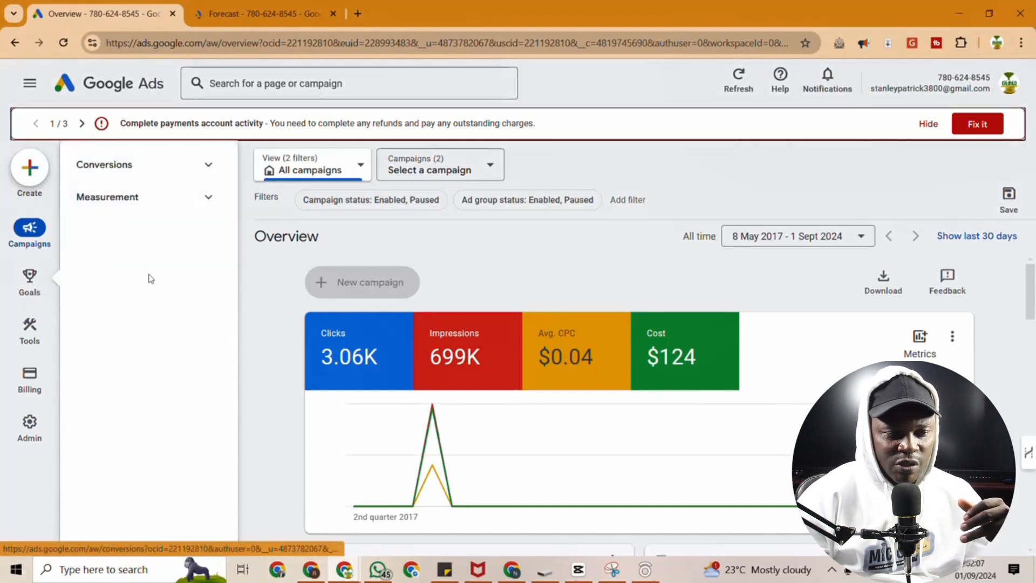
pyautogui.click(33, 291)
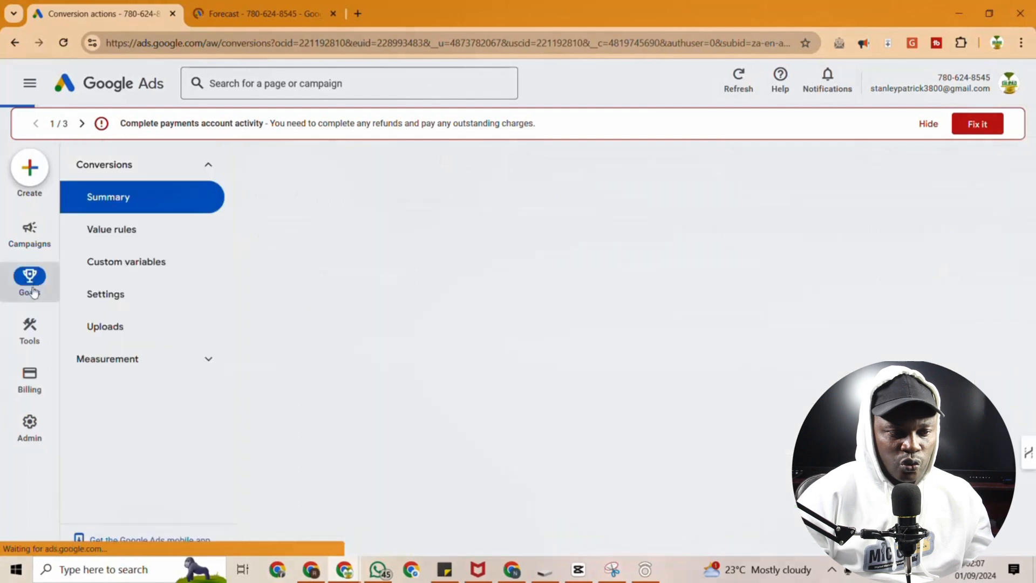
pyautogui.click(30, 333)
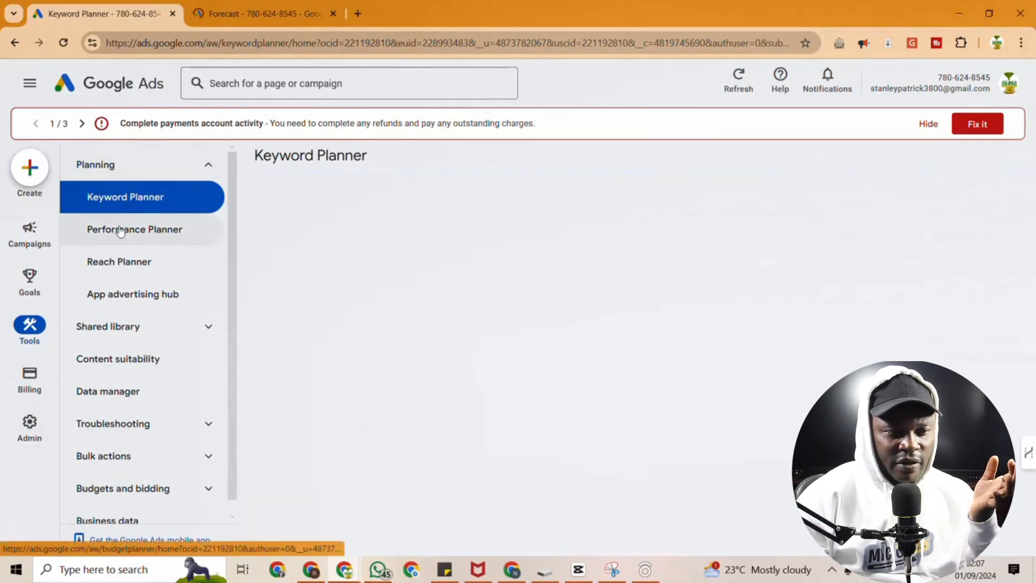
pyautogui.click(120, 231)
pyautogui.click(129, 199)
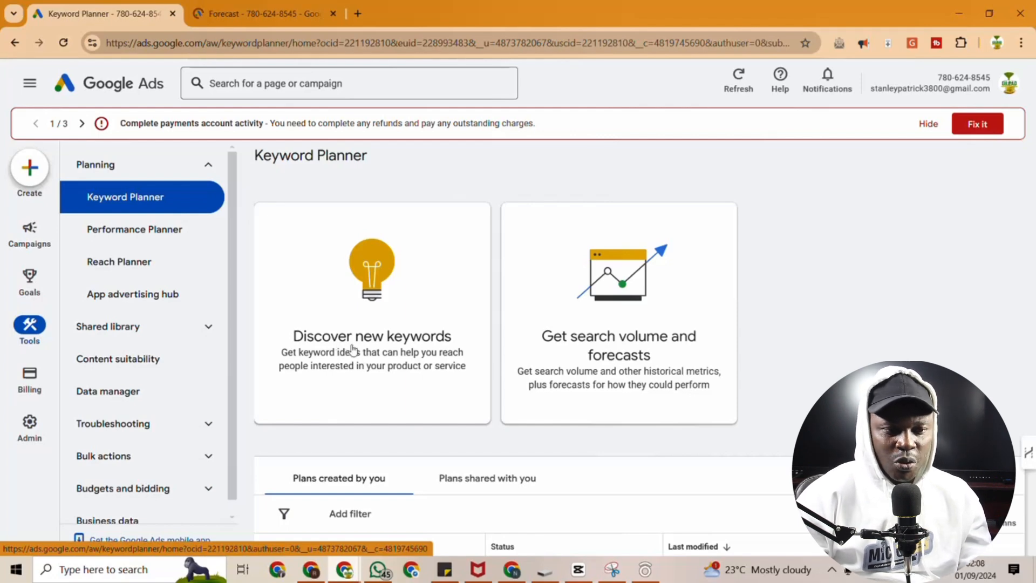
# - Start discovering new keywords and enter "prostate solution" as the product or service
pyautogui.click(352, 348)
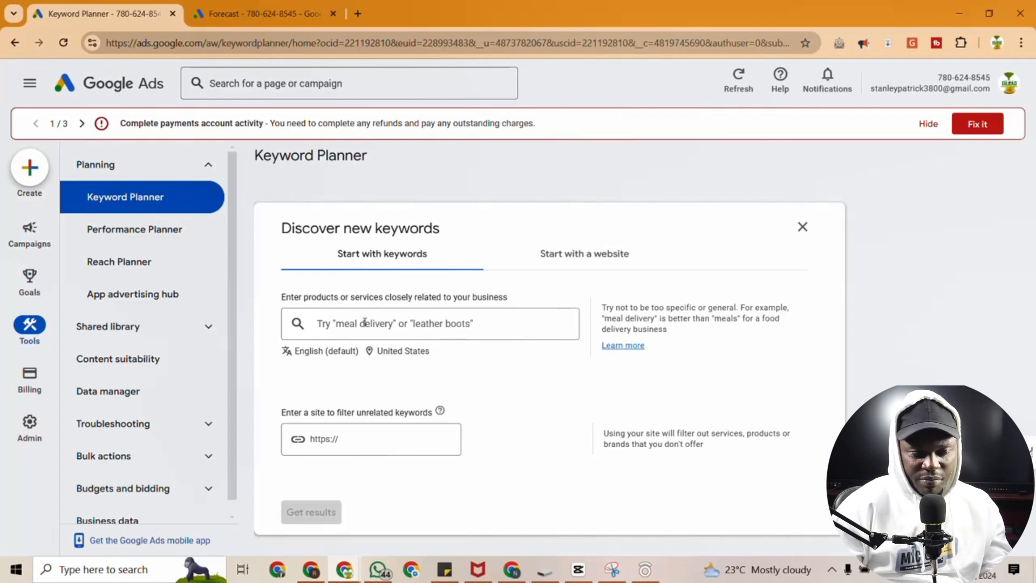
pyautogui.click(365, 323)
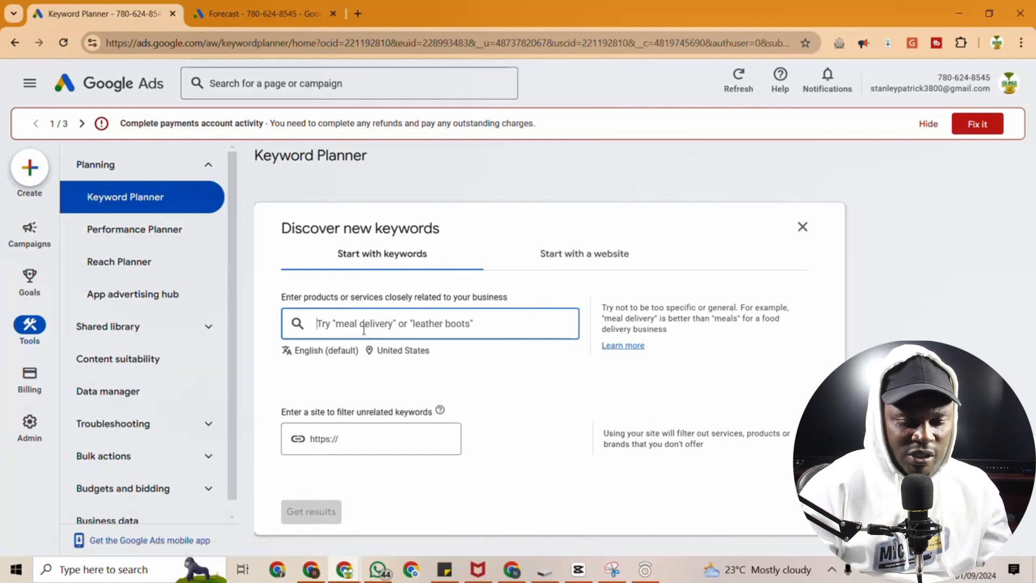
pyautogui.write('prostate solution')
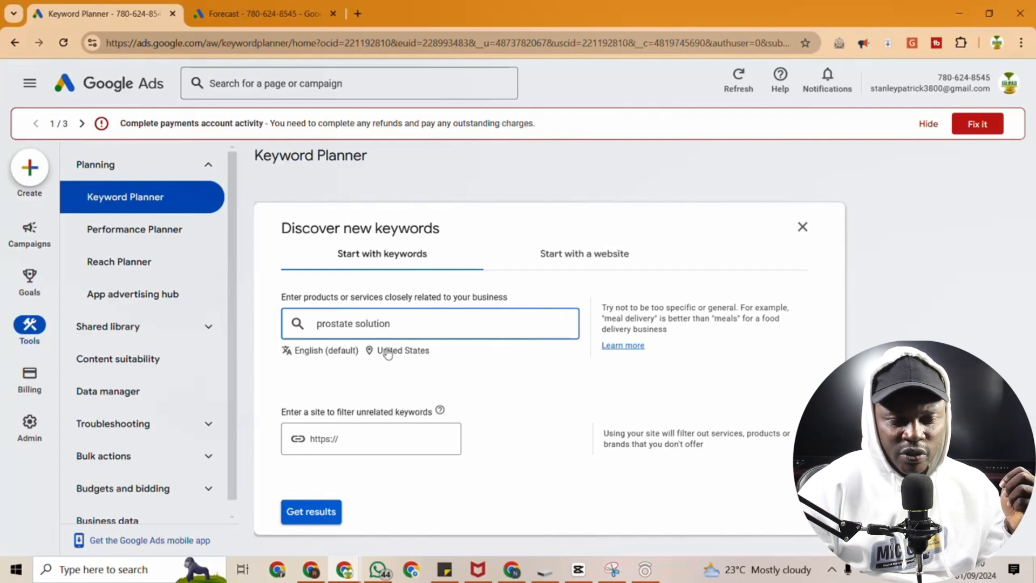
# - Remove United States from the keyword search's target locations and save the location settings
pyautogui.click(387, 352)
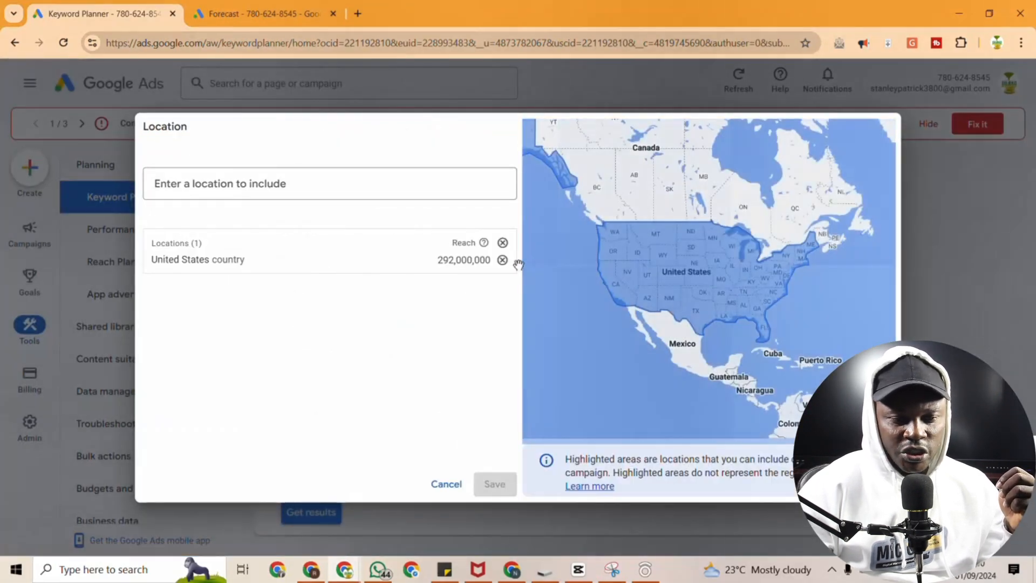
pyautogui.click(502, 259)
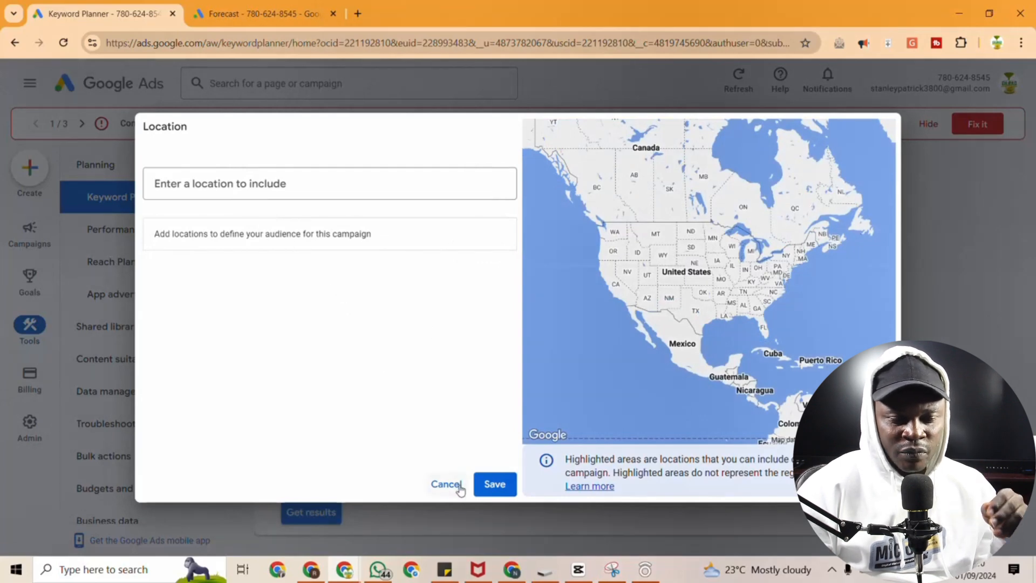
pyautogui.click(494, 485)
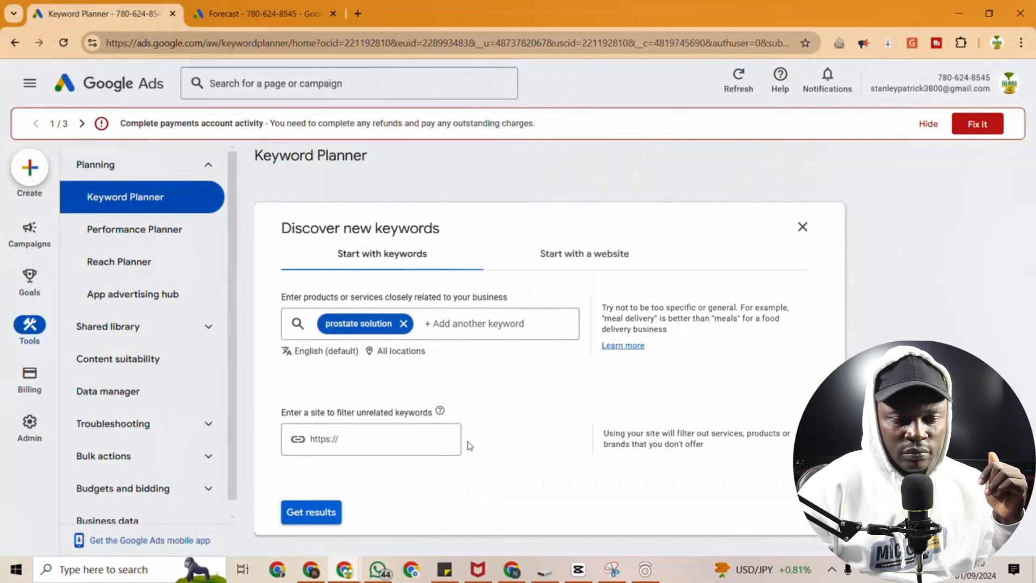
# - Add the country Canada as the keyword search's target location and save it
pyautogui.click(388, 351)
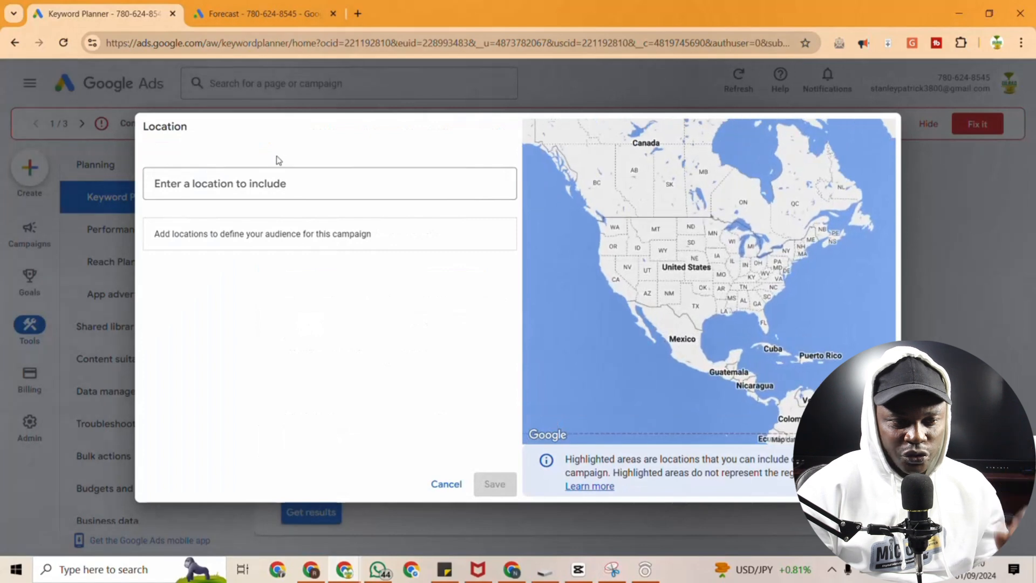
pyautogui.write('C')
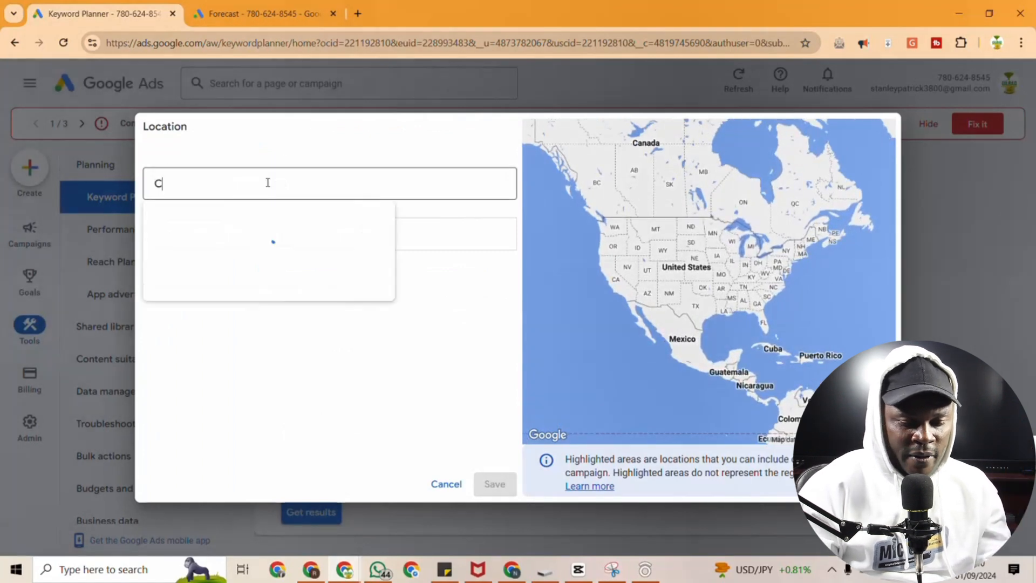
pyautogui.write('anda')
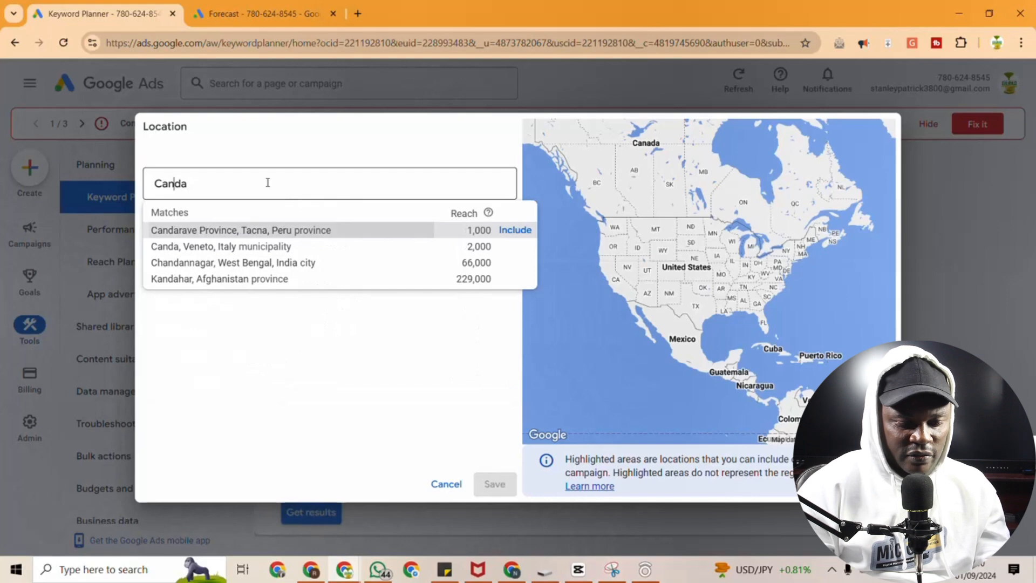
pyautogui.press('BackSpace')
pyautogui.press('BackSpace')
pyautogui.write('ada')
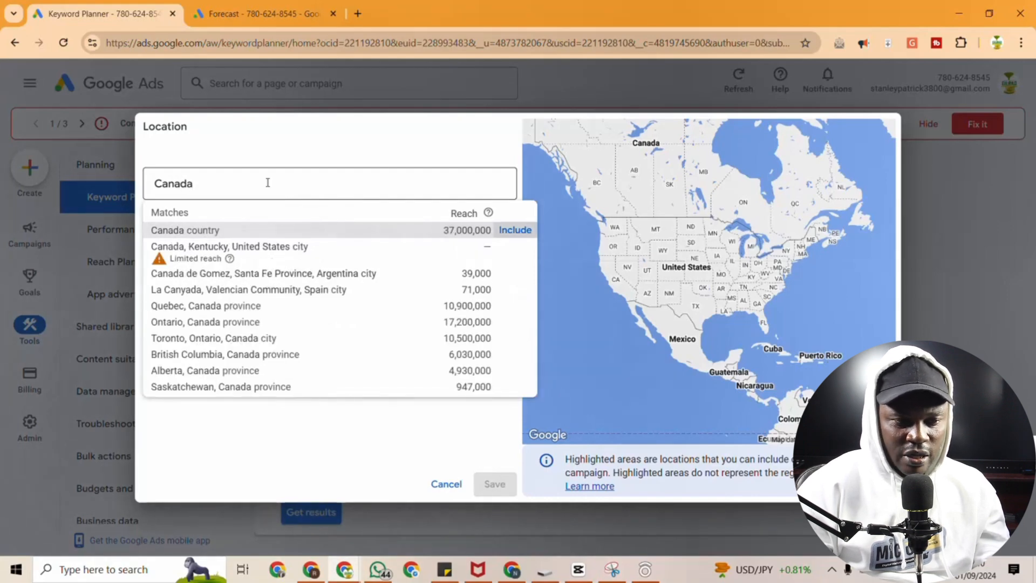
pyautogui.press('Return')
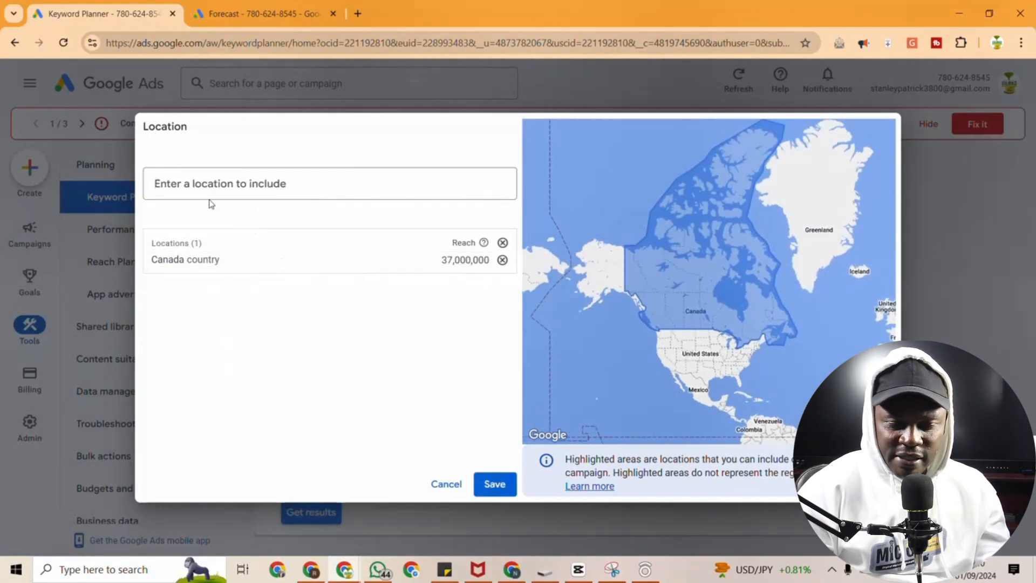
pyautogui.click(494, 484)
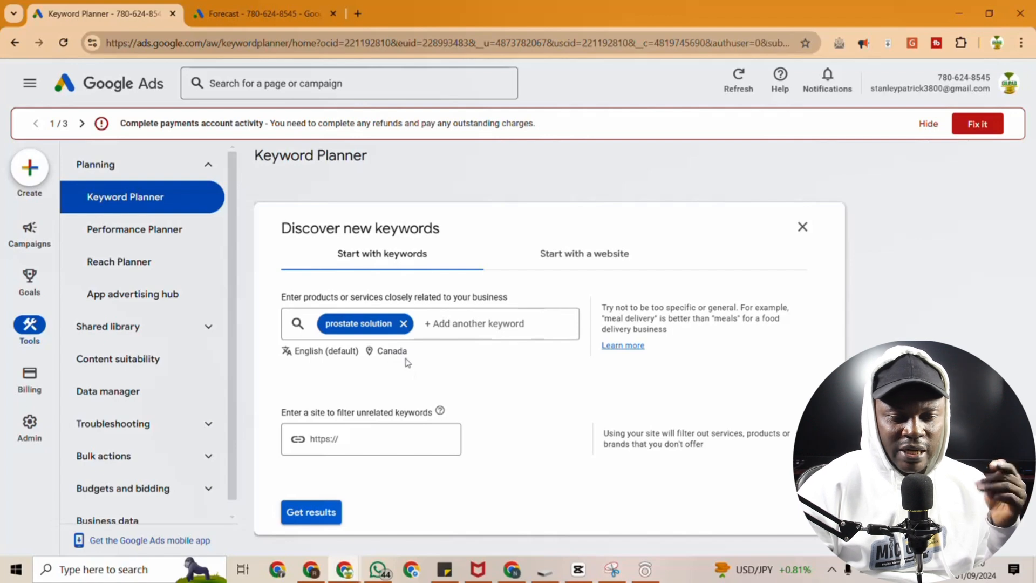
# - Remove the "prostate solution" keyword and switch the keyword discovery to start with a website
pyautogui.click(404, 323)
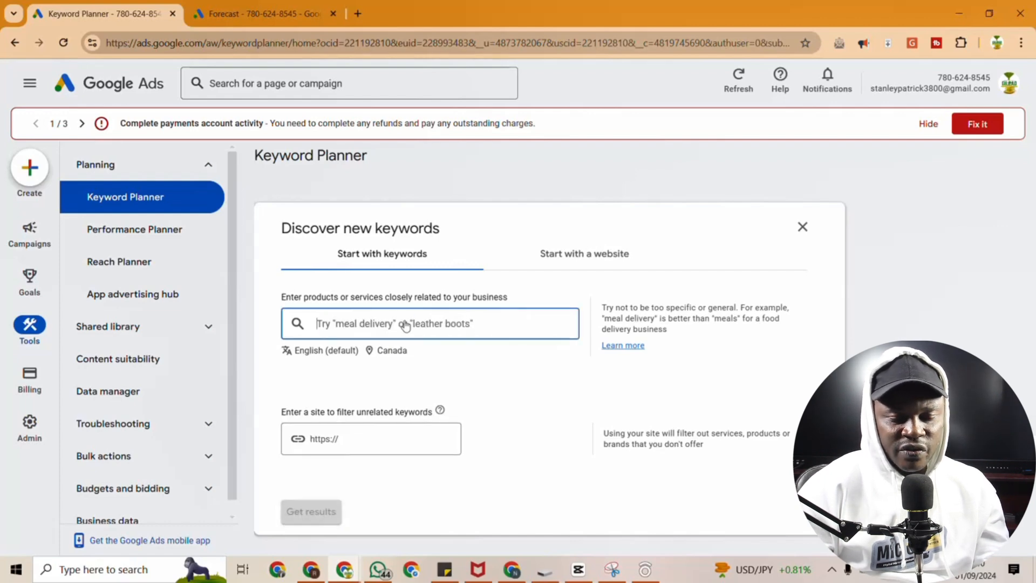
pyautogui.click(564, 263)
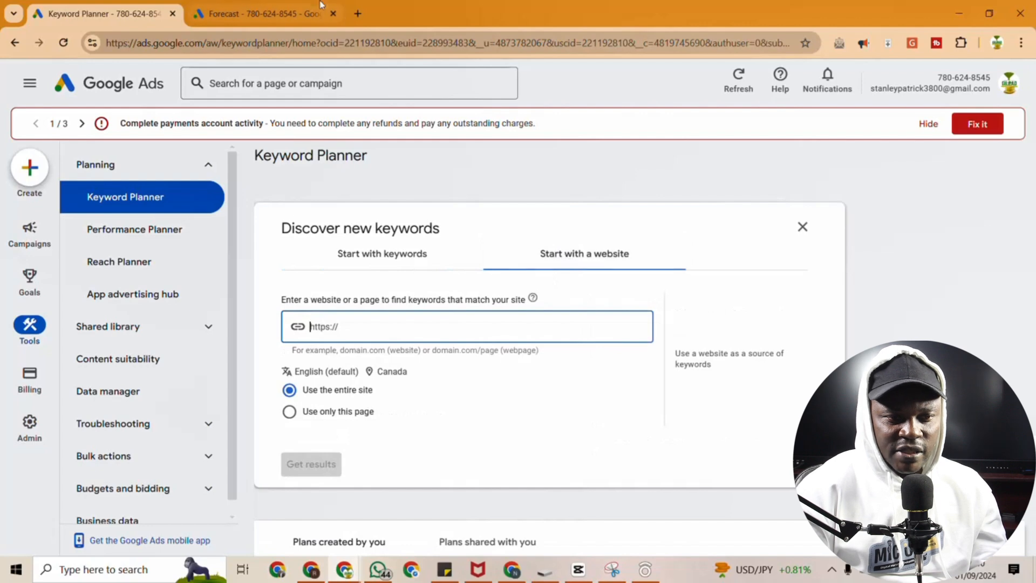
# - Search Google for "prostate solution" in a new browser tab
pyautogui.click(357, 14)
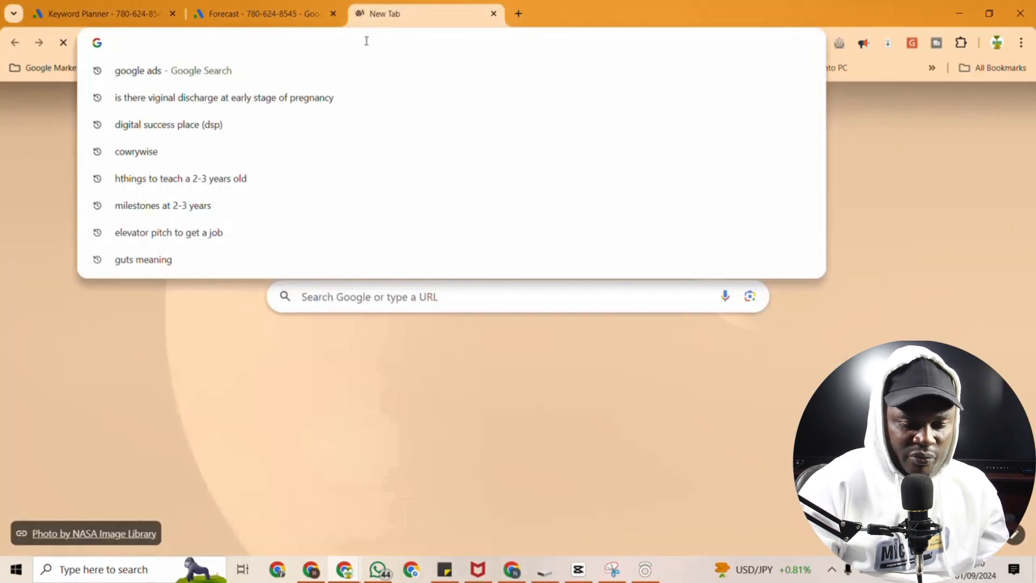
pyautogui.write('prostate')
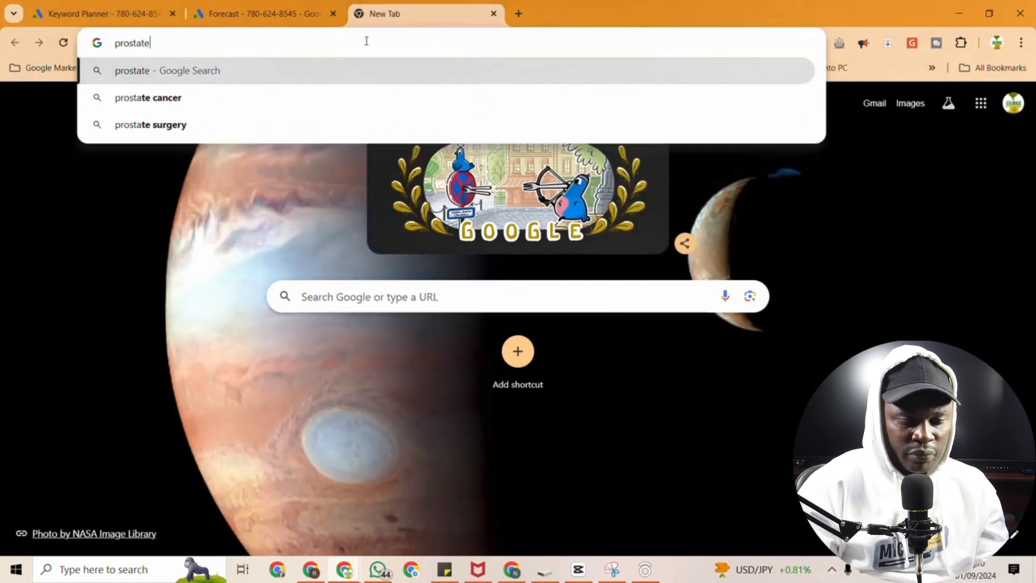
pyautogui.write(' solution')
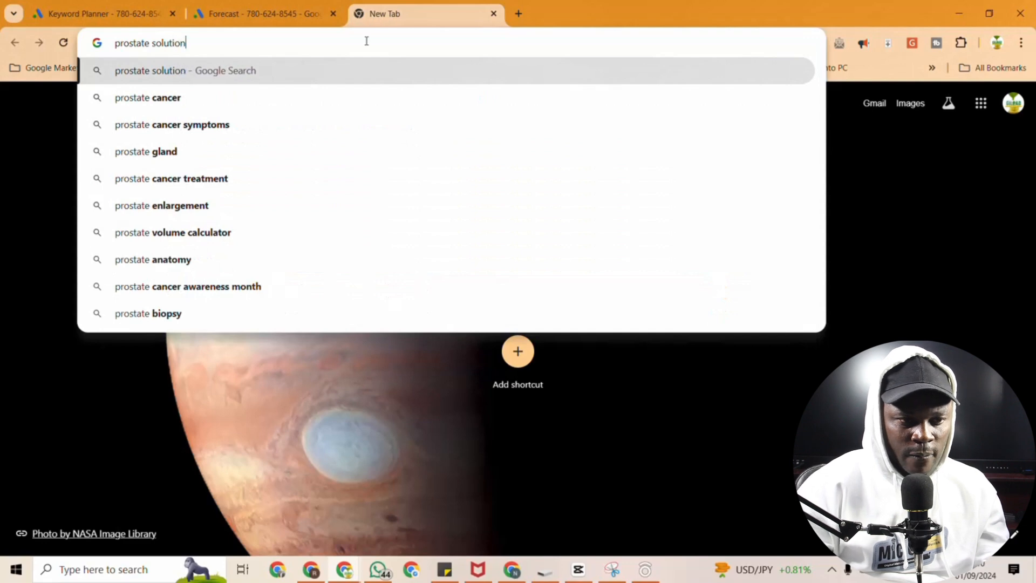
pyautogui.press('Return')
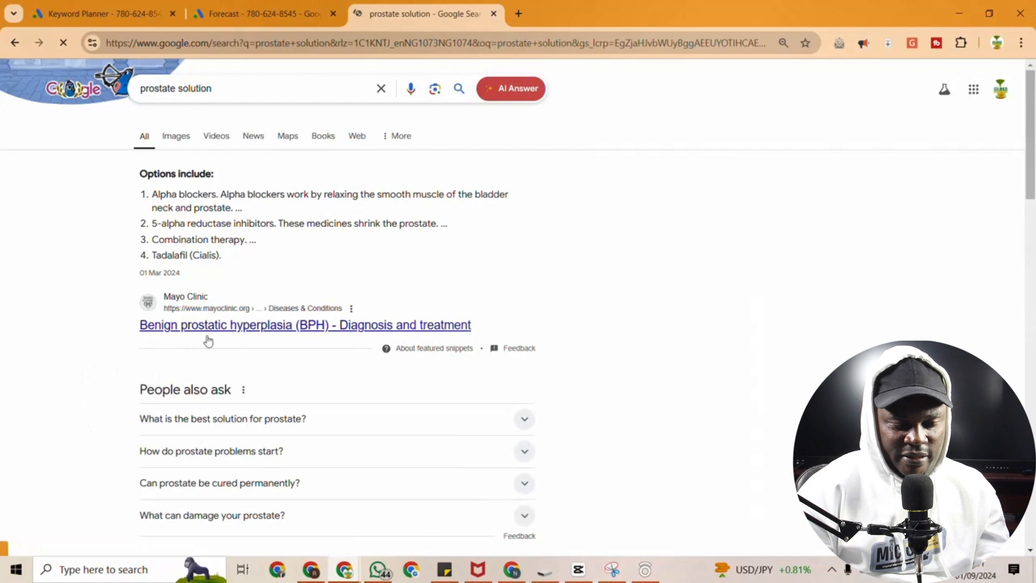
# - Look through the search results and open the Mayo Clinic page on benign prostatic hyperplasia diagnosis and treatment
pyautogui.scroll(-2, 208, 345)
pyautogui.scroll(-4, 209, 345)
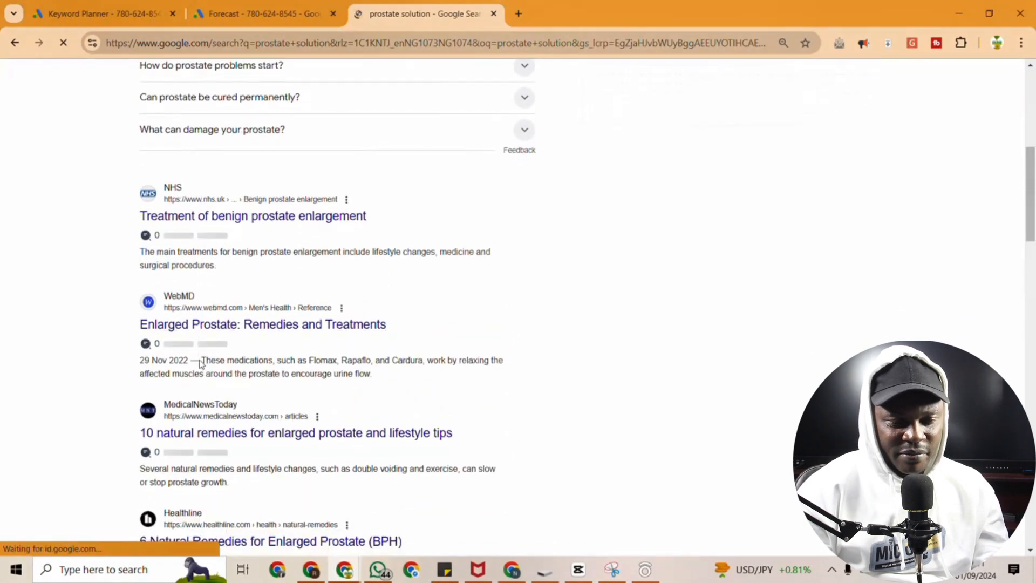
pyautogui.scroll(2, 200, 362)
pyautogui.scroll(4, 200, 361)
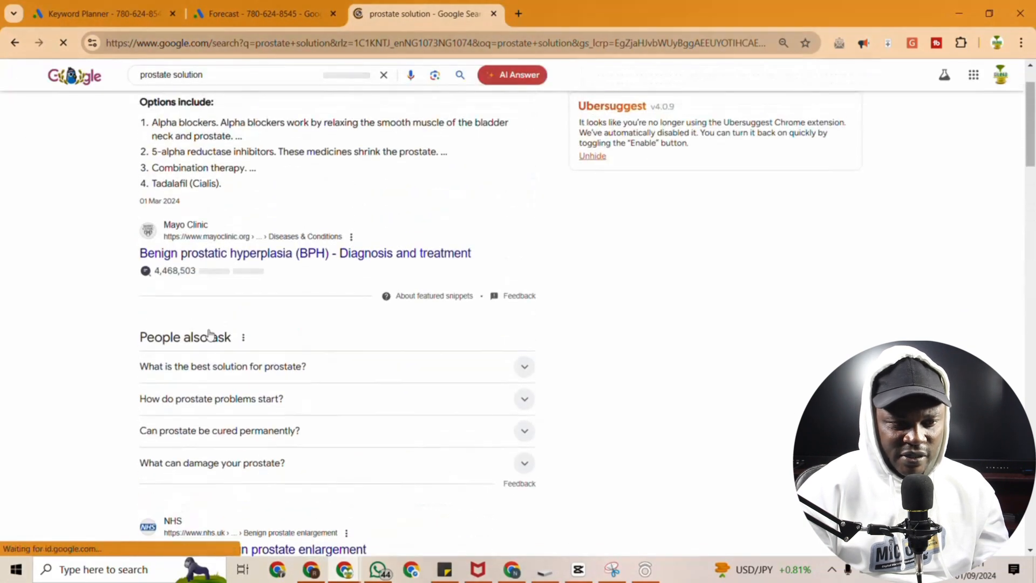
pyautogui.click(200, 258)
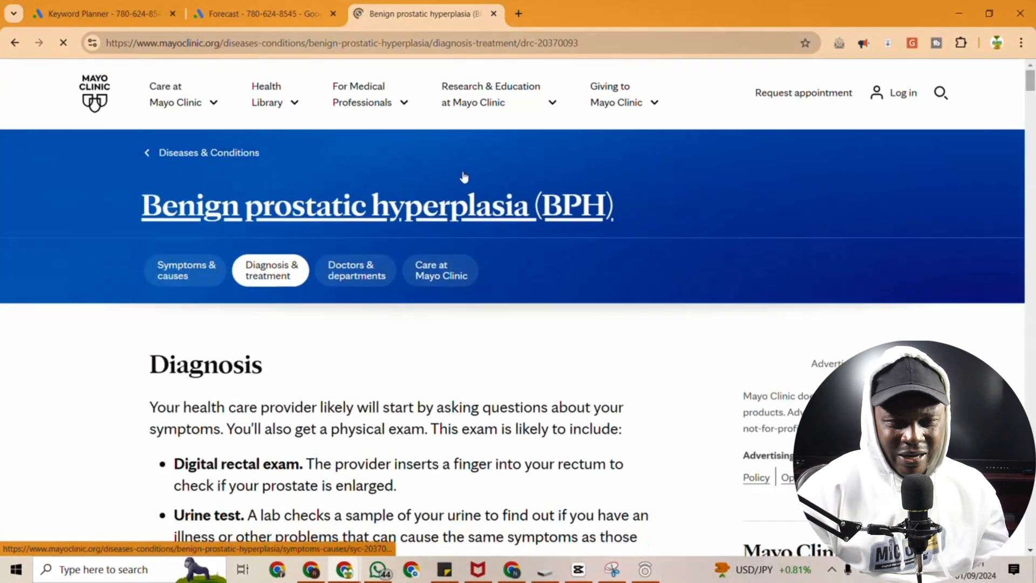
# - Examine the Mayo Clinic page's address and its content on diagnosing and treating an enlarged prostate
pyautogui.click(598, 39)
pyautogui.click(598, 39)
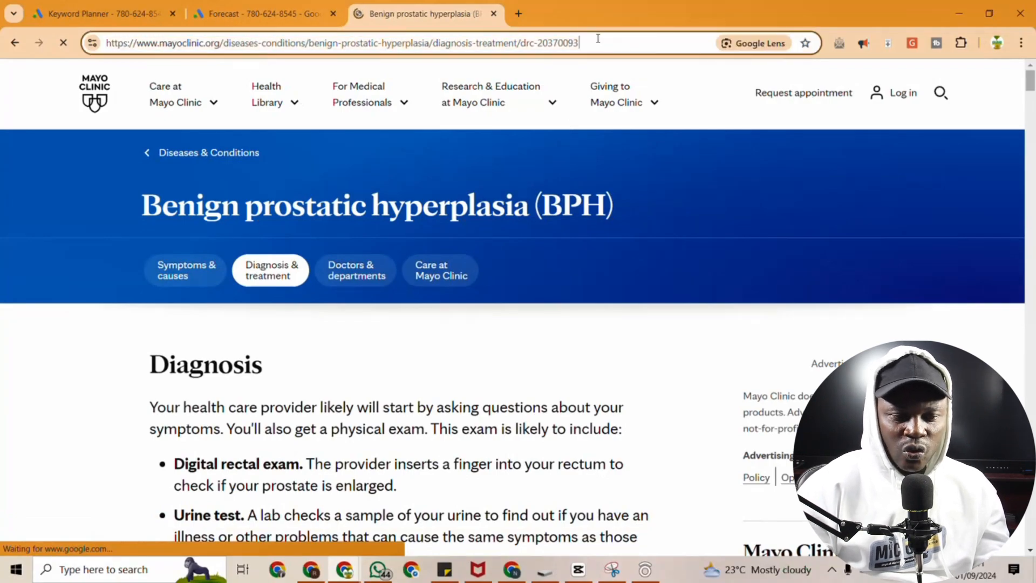
pyautogui.scroll(-15, 435, 300)
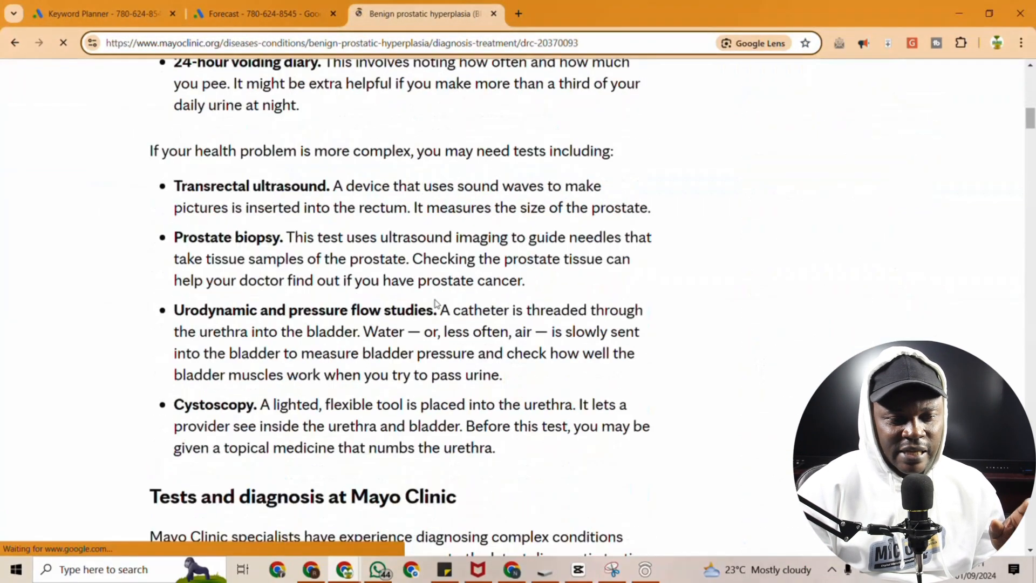
pyautogui.scroll(-20, 434, 302)
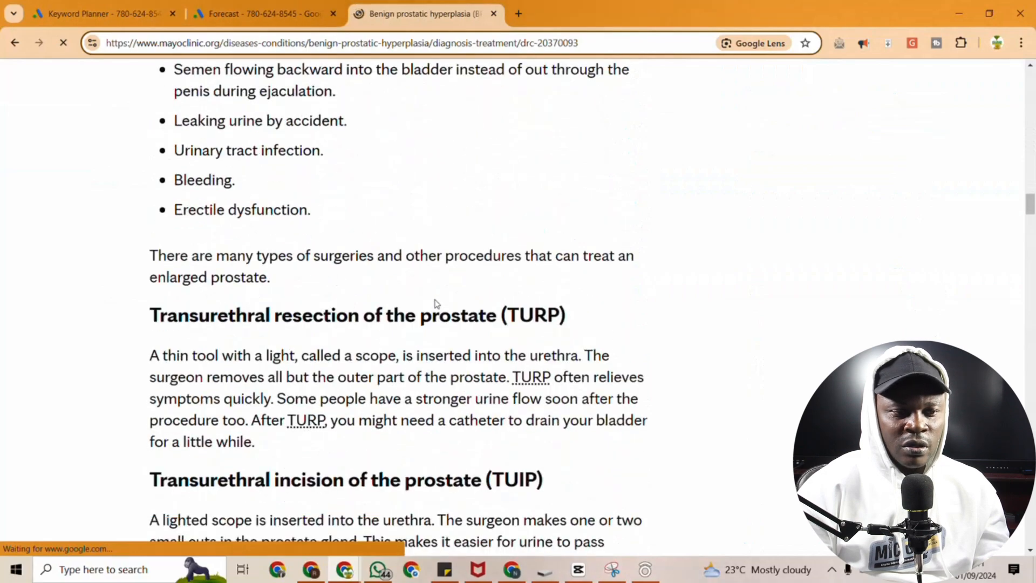
pyautogui.scroll(10, 435, 302)
pyautogui.scroll(6, 435, 303)
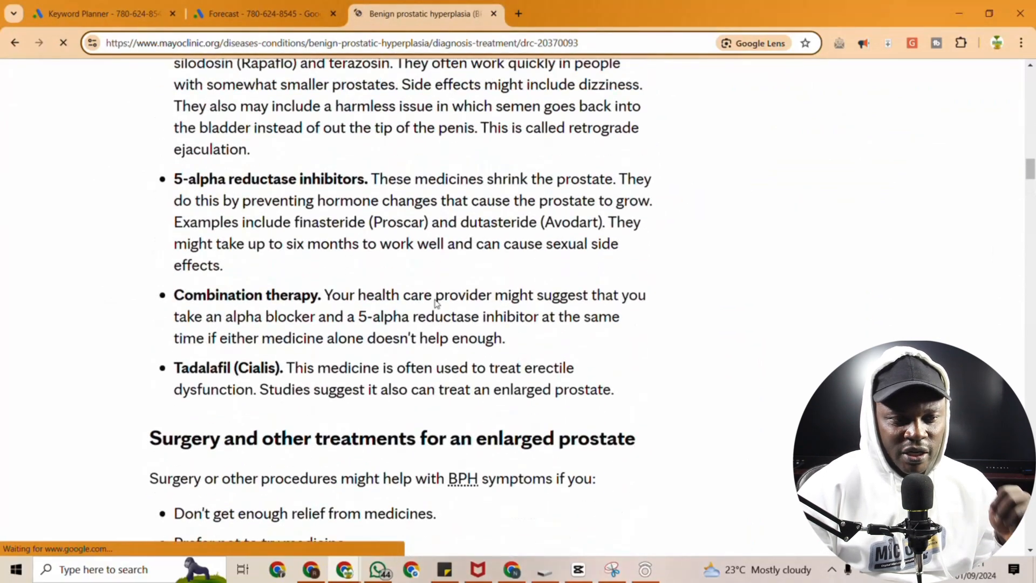
pyautogui.scroll(14, 437, 304)
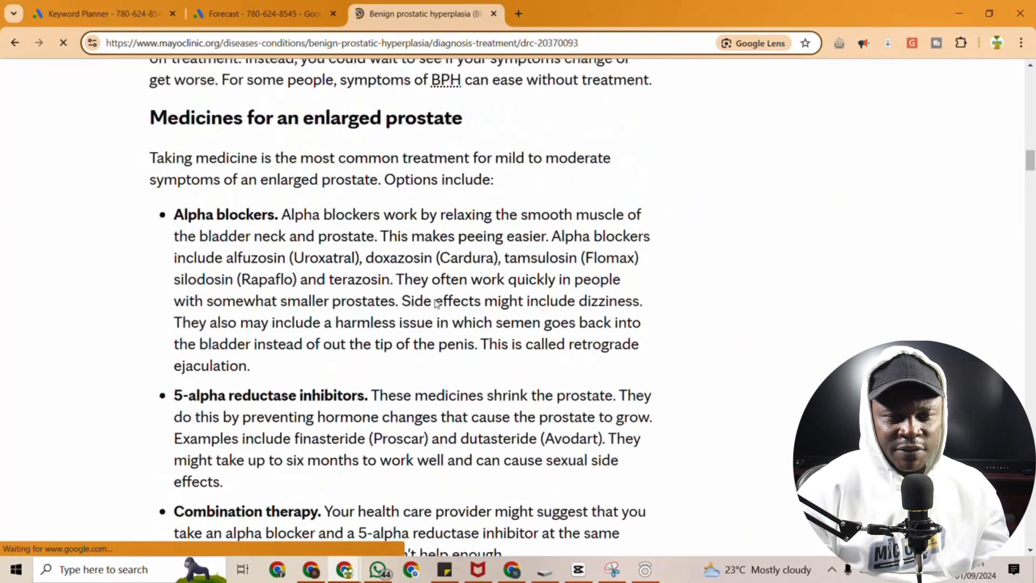
# - Copy the Mayo Clinic page's full address and paste it into Keyword Planner as the website to find keywords from
pyautogui.moveTo(585, 42); pyautogui.dragTo(96, 48)
pyautogui.hotkey('ctrl', 'c')
pyautogui.press('BackSpace')
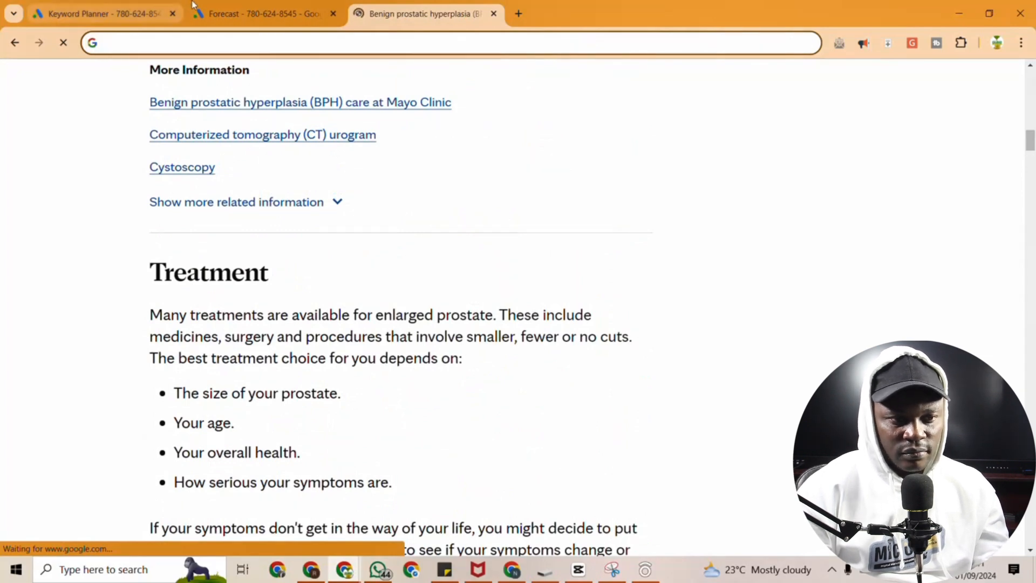
pyautogui.click(219, 12)
pyautogui.click(129, 9)
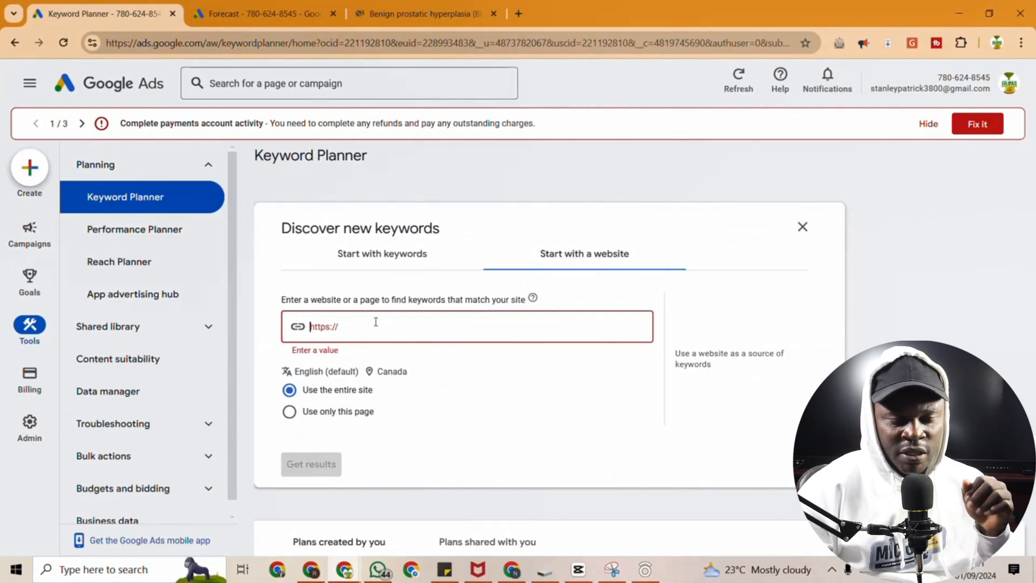
pyautogui.hotkey('ctrl', 'v')
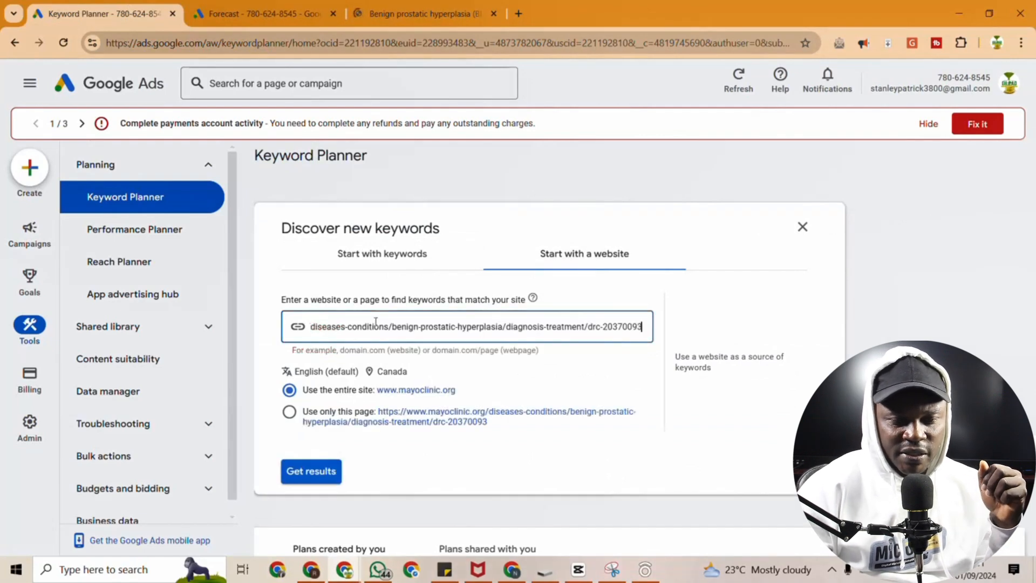
# - Remove Canada from the website keyword search's target locations and save, so that all locations are targeted
pyautogui.click(384, 372)
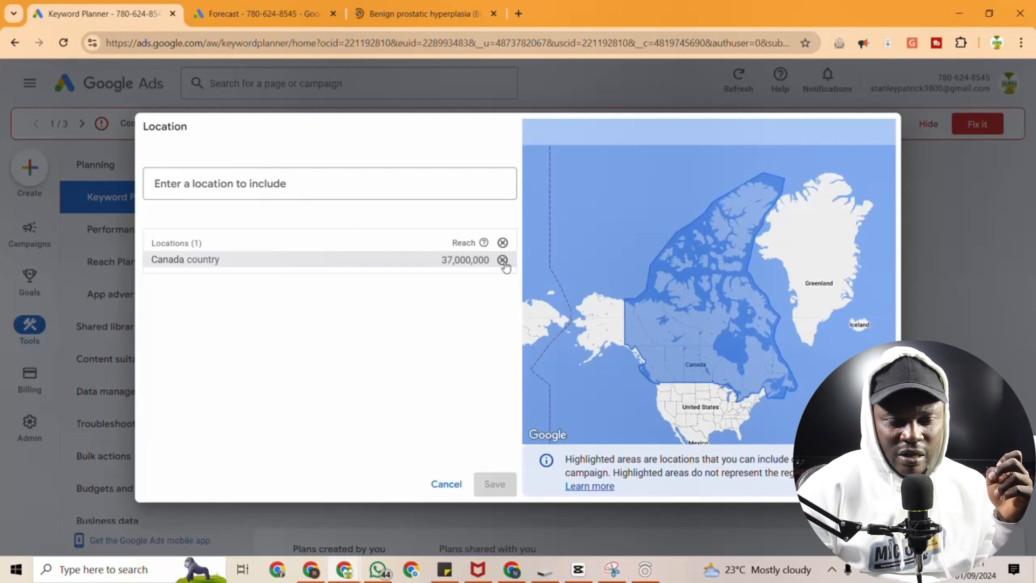
pyautogui.click(502, 260)
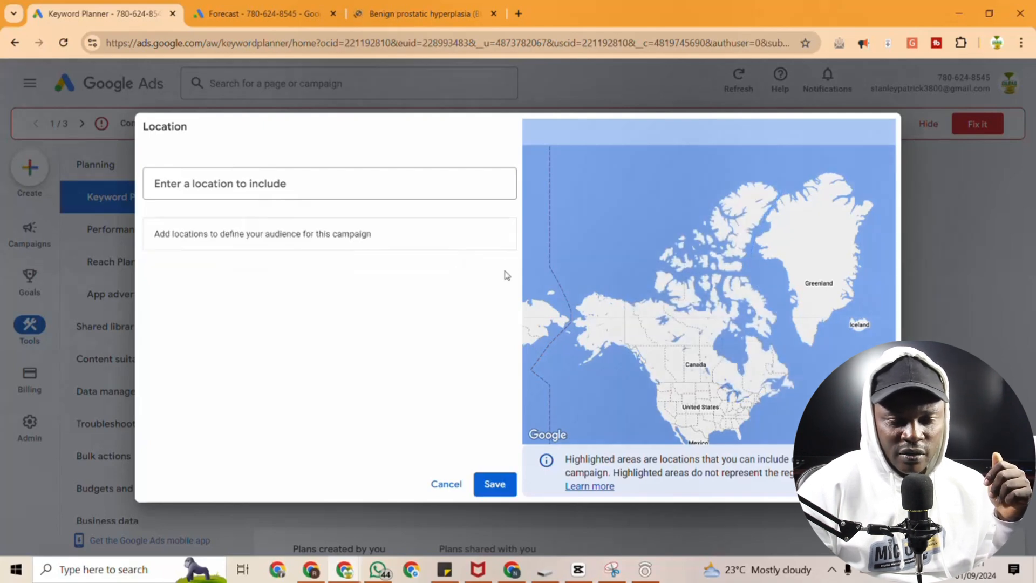
pyautogui.click(493, 485)
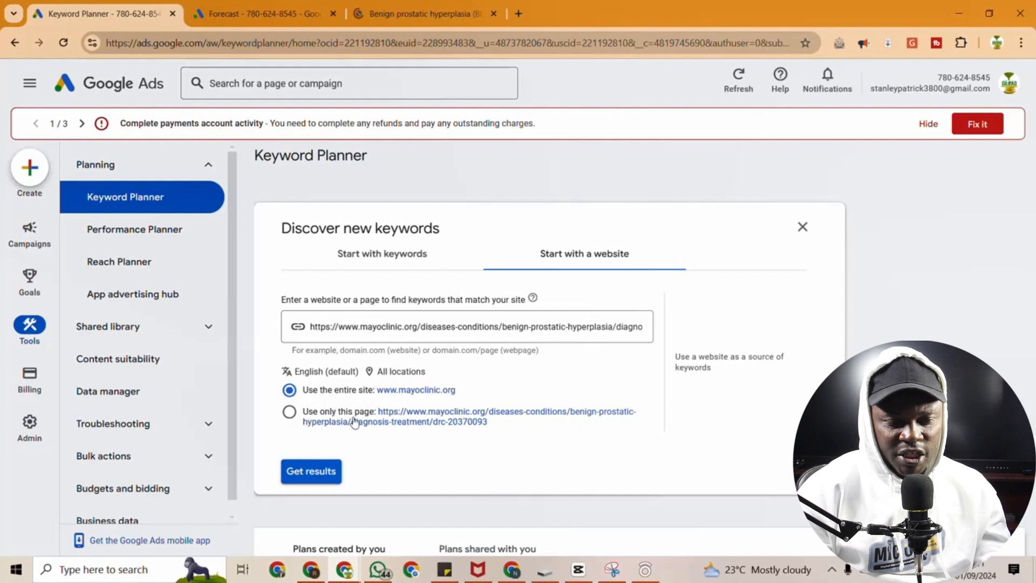
# - Restrict the keyword search to only the entered Mayo Clinic page and get the results
pyautogui.click(290, 412)
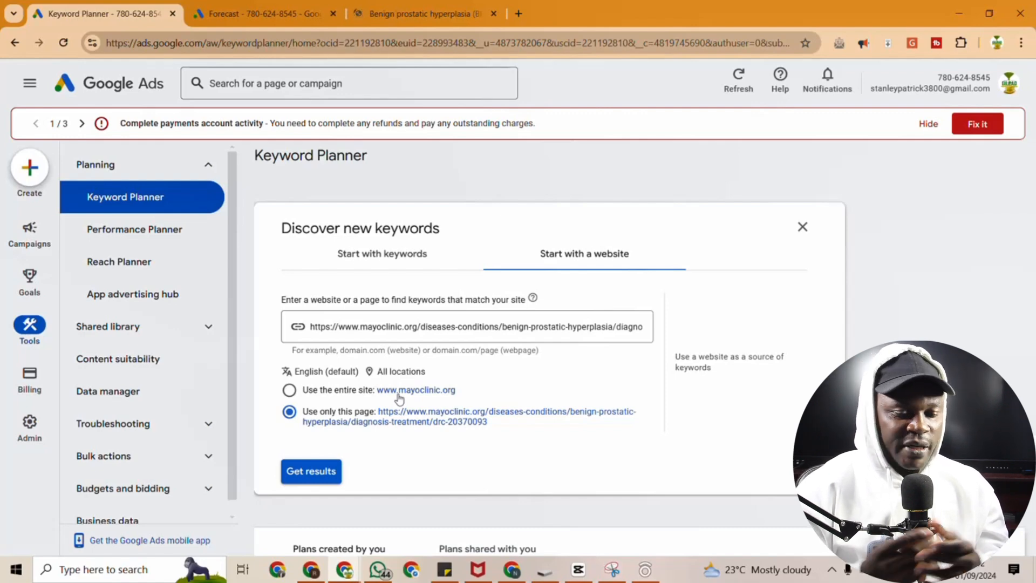
pyautogui.click(320, 472)
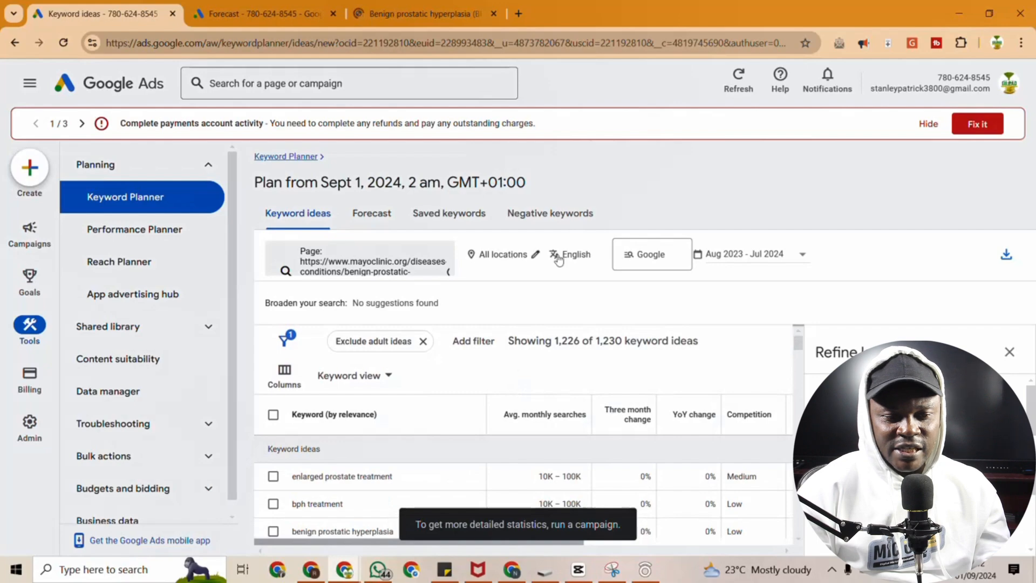
# - Check the Mayo Clinic source page and browse the keyword ideas generated from it, noting their average monthly searches
pyautogui.click(423, 13)
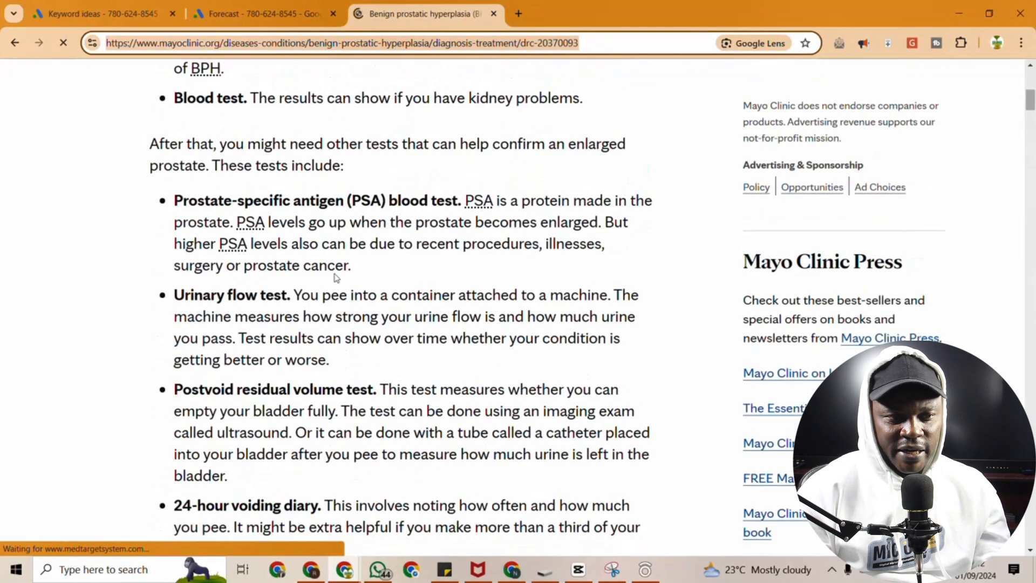
pyautogui.click(125, 14)
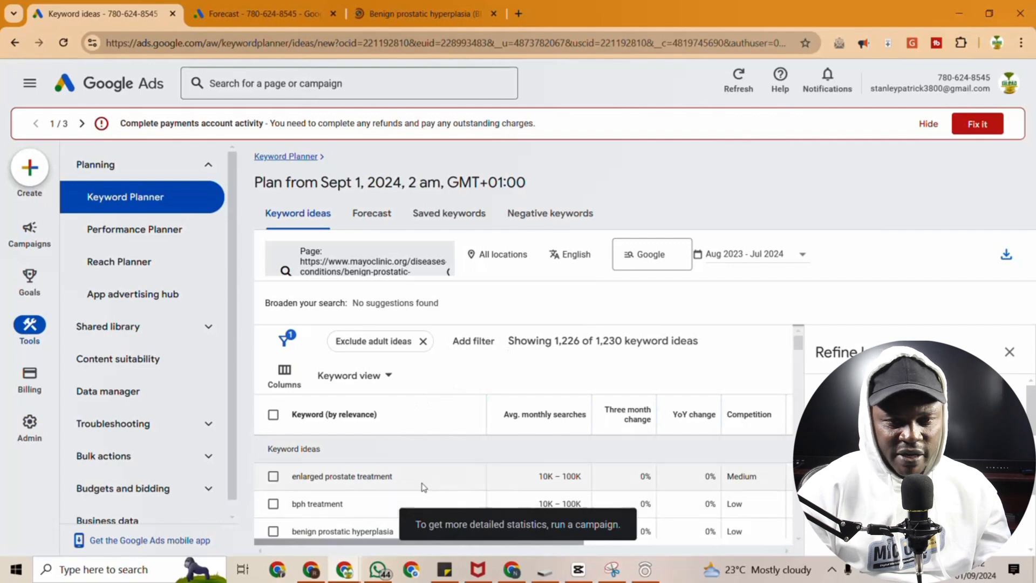
pyautogui.scroll(-1, 399, 490)
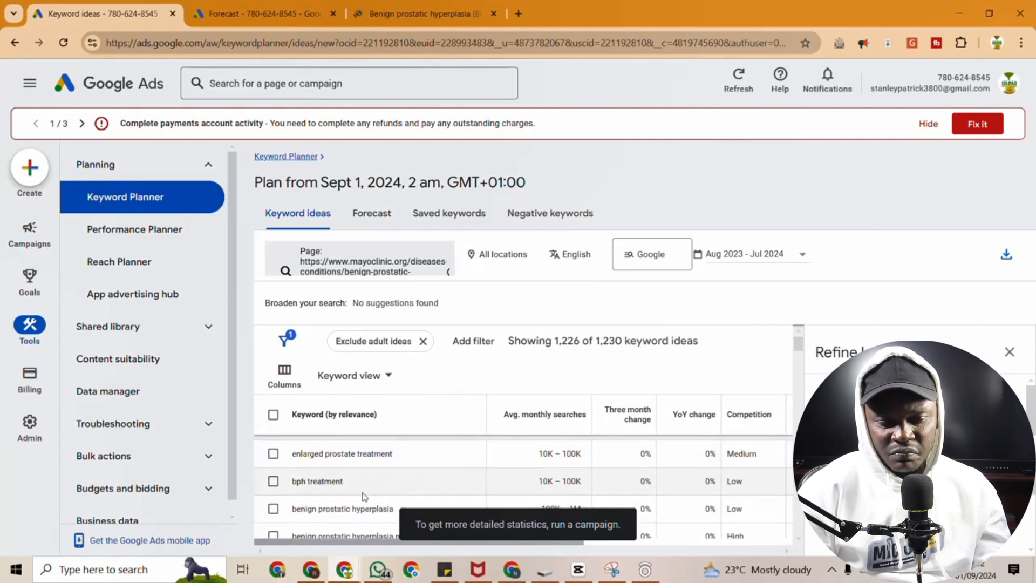
pyautogui.scroll(-1, 384, 494)
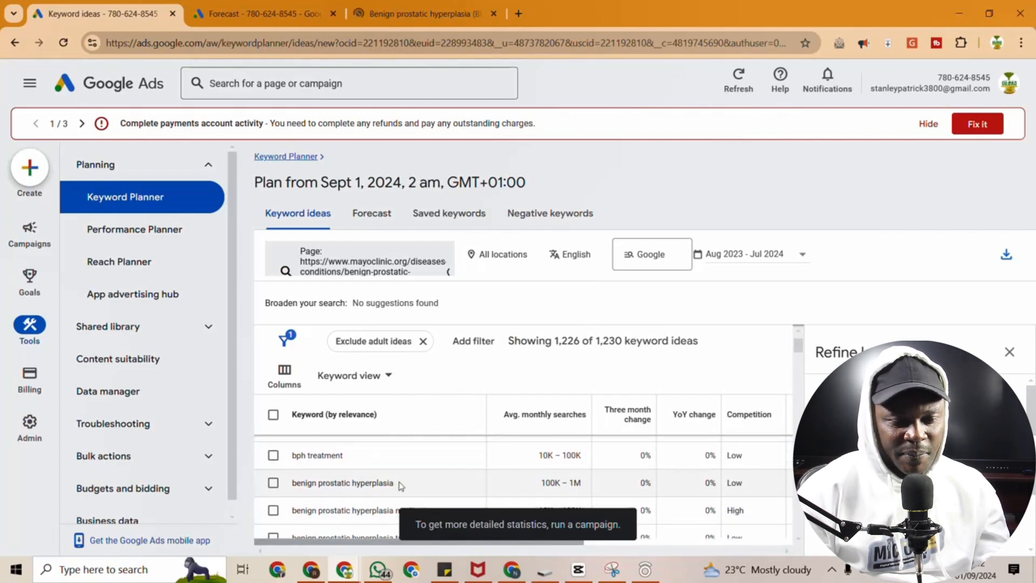
pyautogui.scroll(-1, 356, 499)
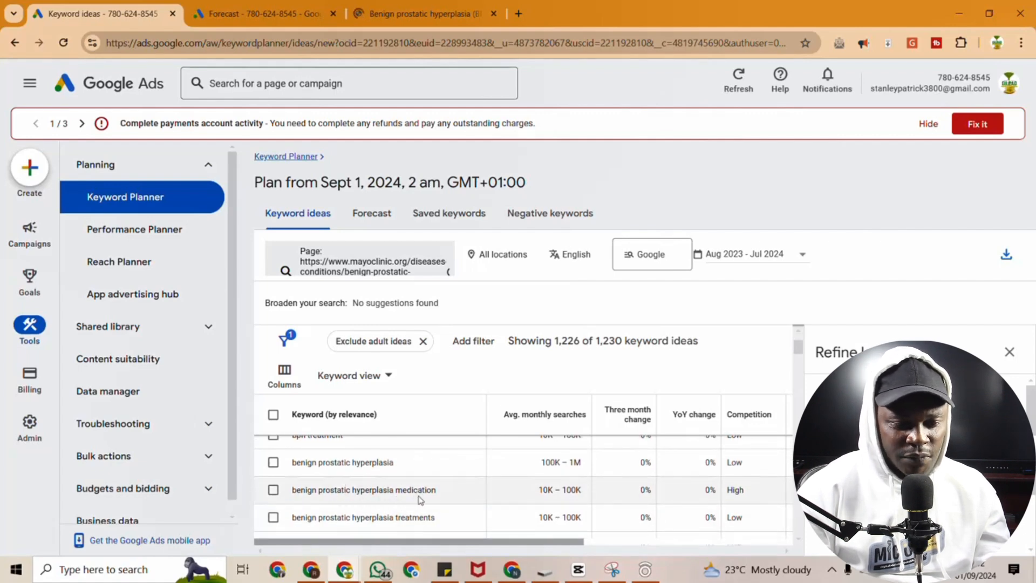
pyautogui.scroll(-1, 415, 506)
pyautogui.scroll(-10, 416, 511)
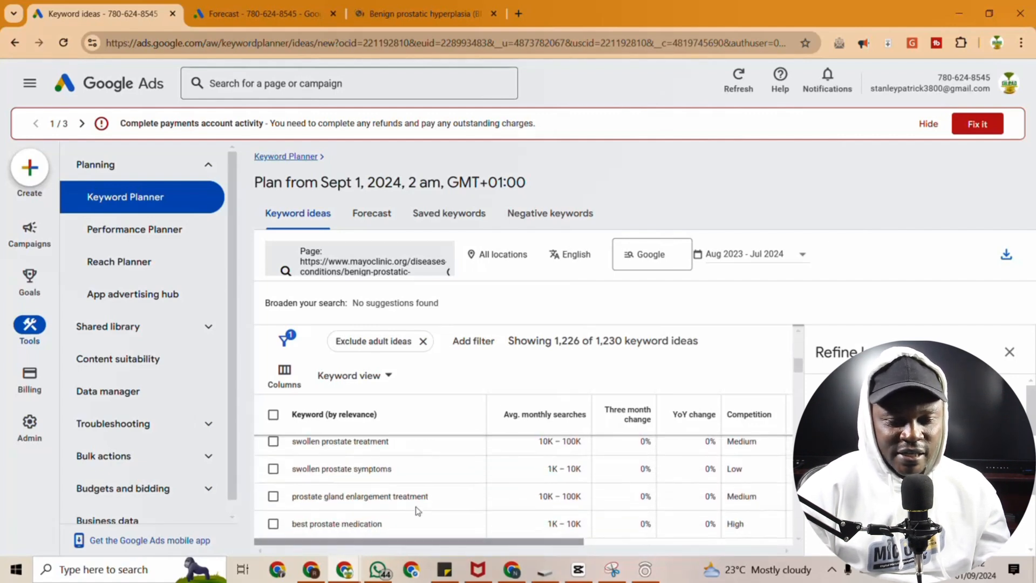
pyautogui.scroll(-2, 417, 510)
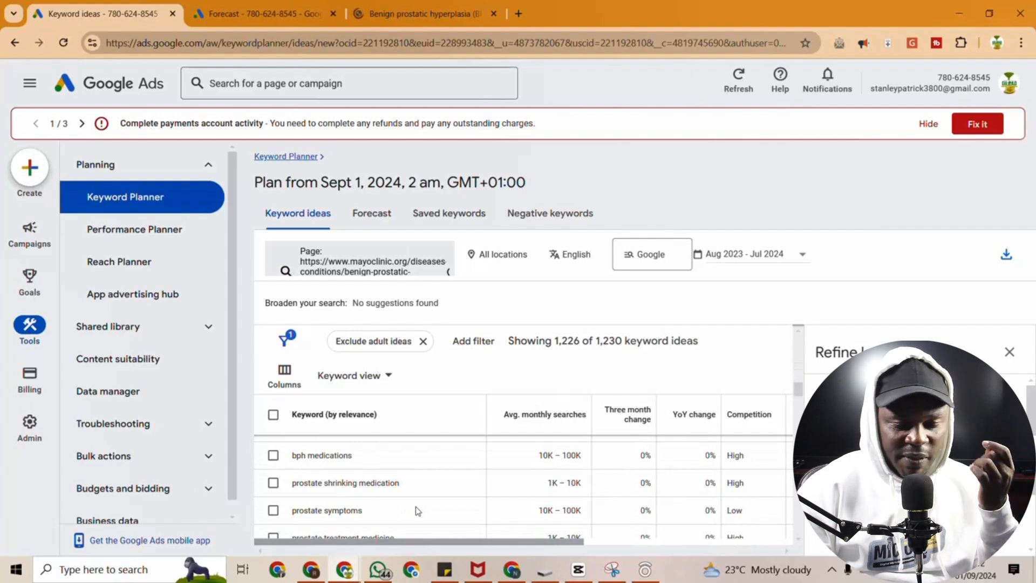
# - Revisit the top of the Mayo Clinic source page and review the keyword ideas' search volumes, changes and competition levels
pyautogui.click(400, 10)
pyautogui.click(349, 213)
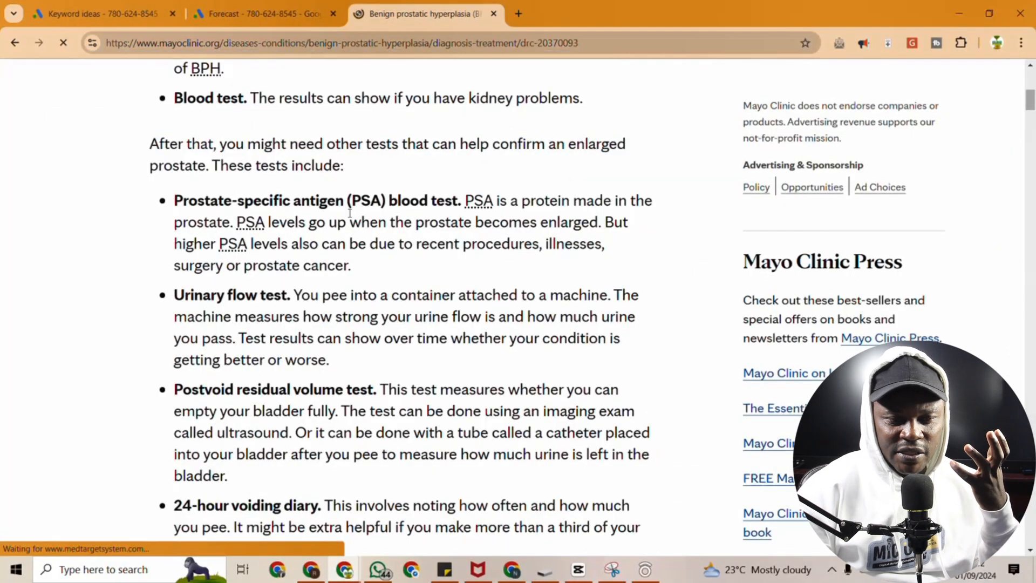
pyautogui.scroll(8, 349, 213)
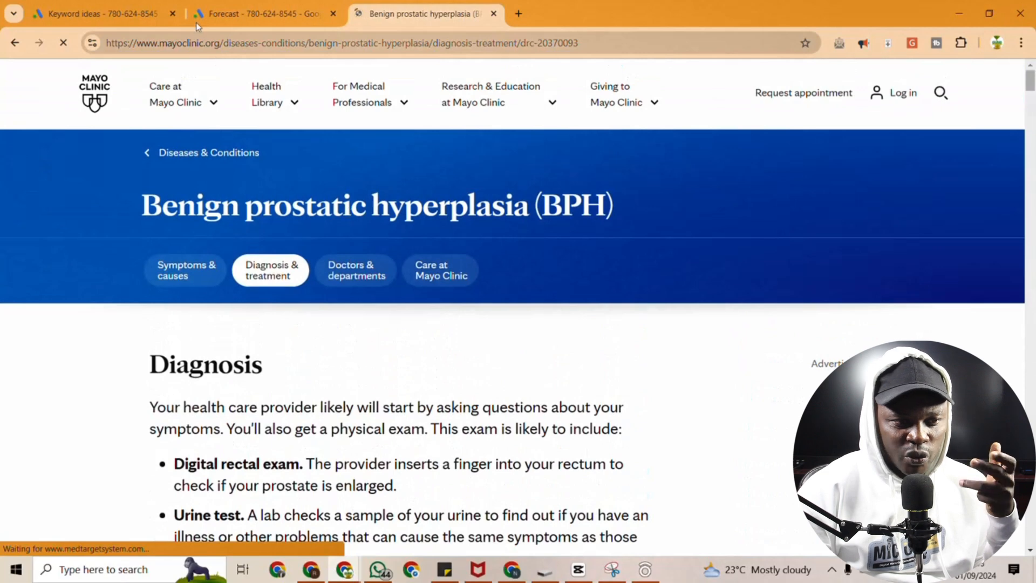
pyautogui.click(104, 4)
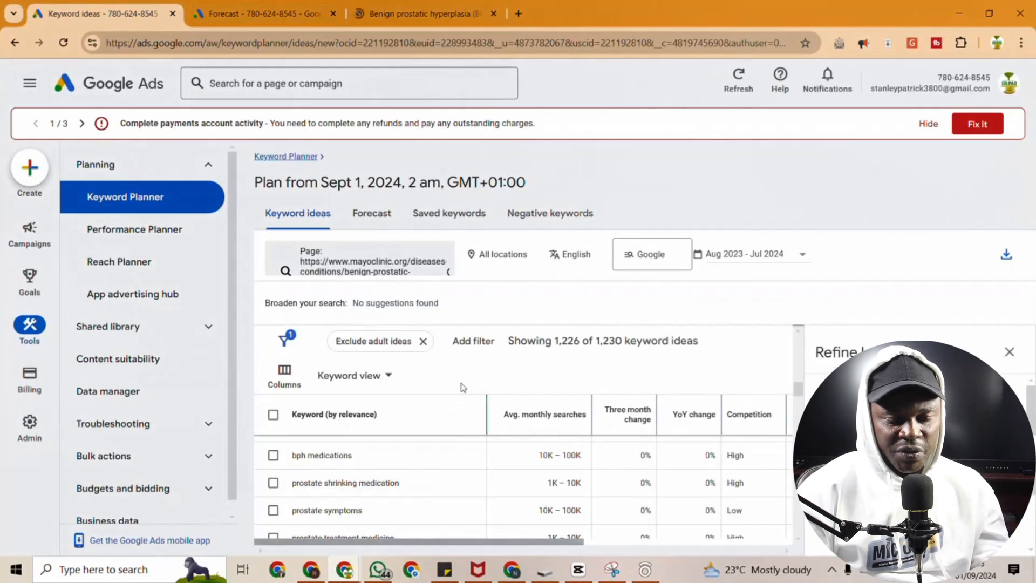
pyautogui.scroll(-3, 462, 386)
pyautogui.scroll(-5, 473, 371)
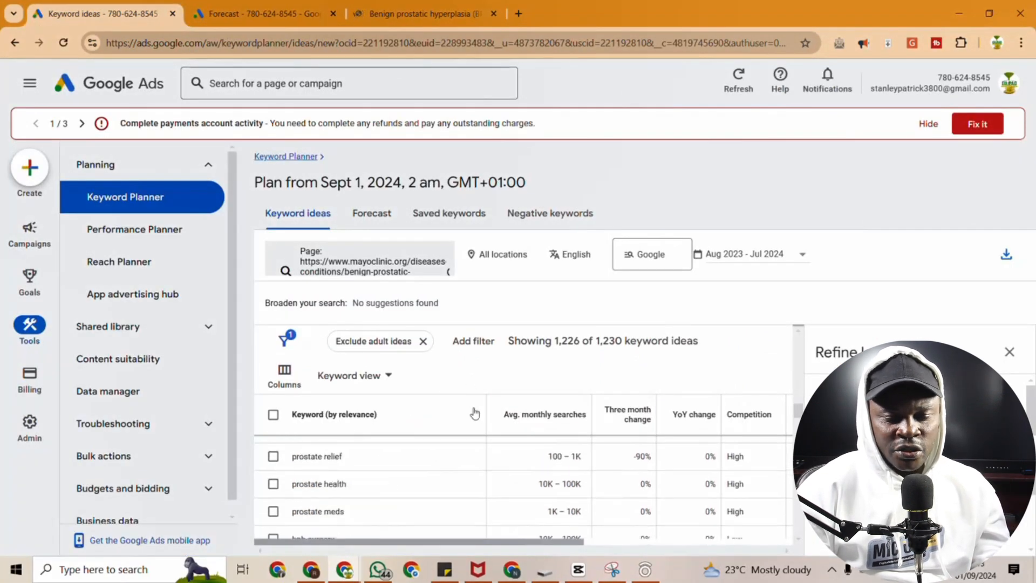
pyautogui.scroll(8, 479, 471)
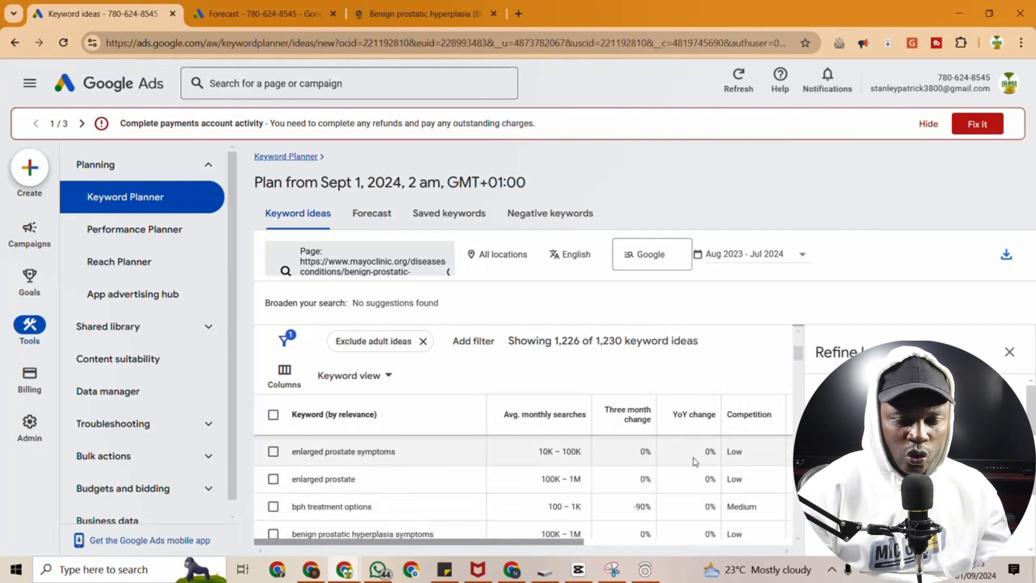
pyautogui.scroll(-1, 745, 516)
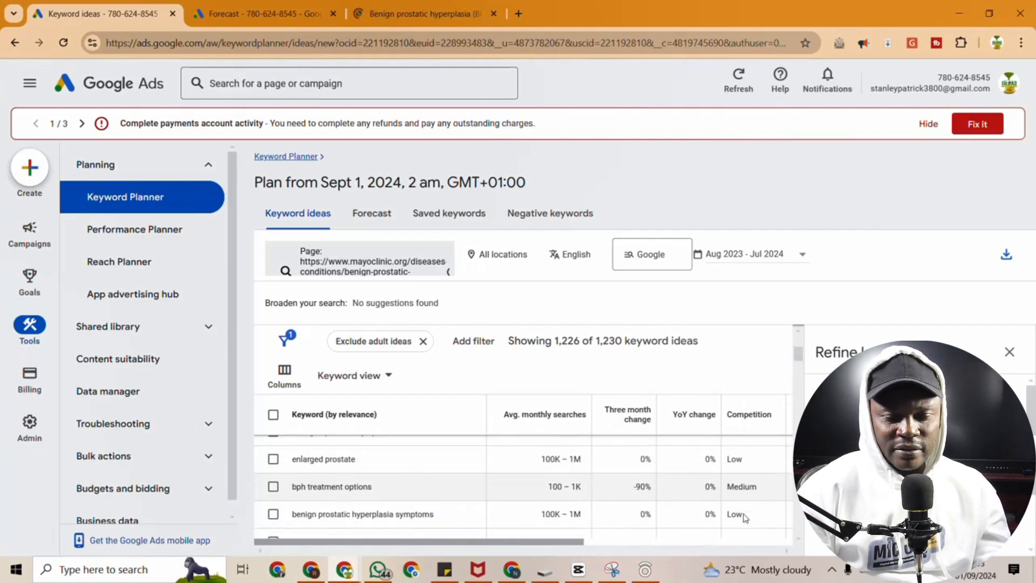
pyautogui.scroll(4, 561, 474)
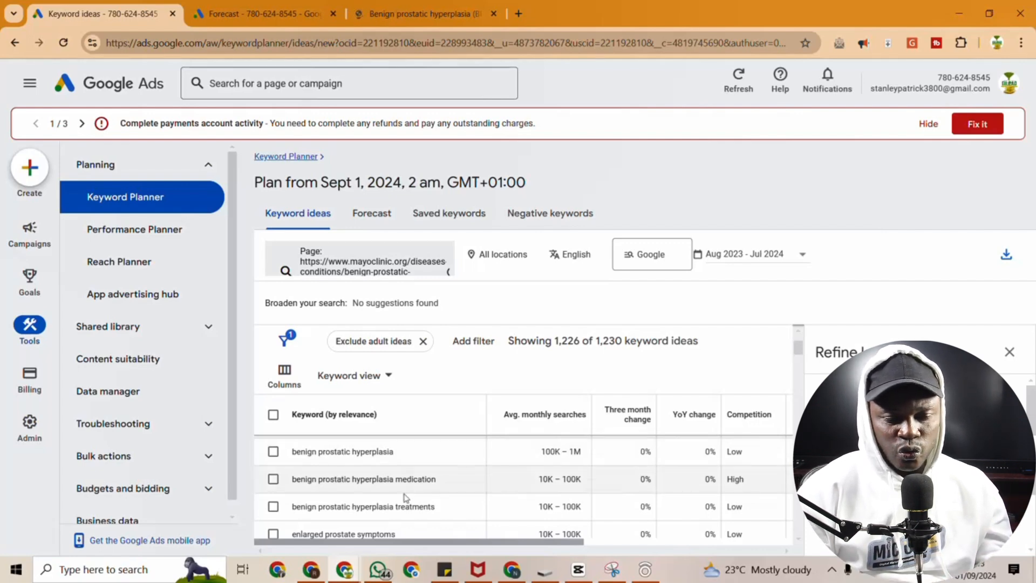
pyautogui.scroll(-3, 395, 508)
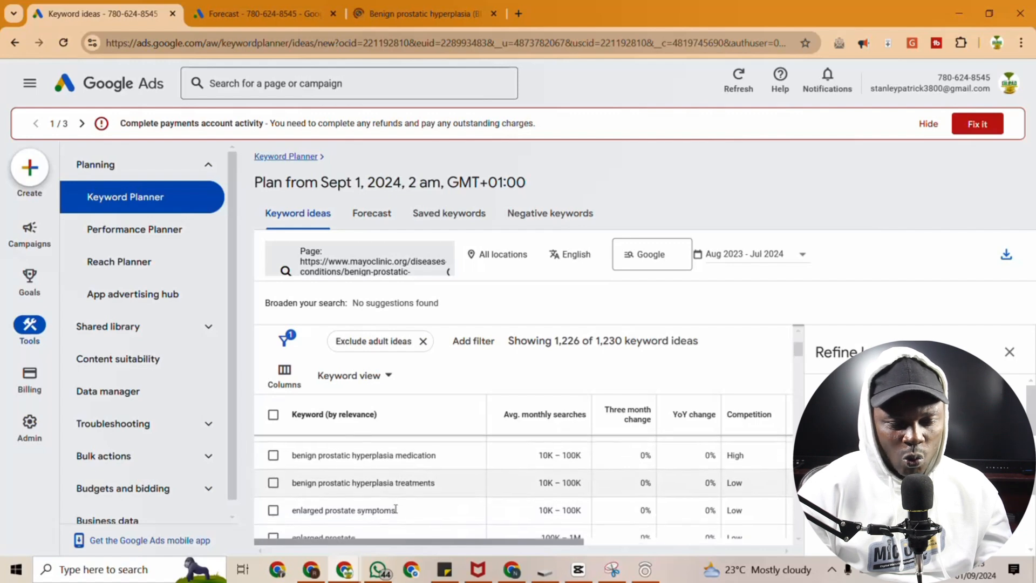
# - Browse the keyword ideas from the Mayo Clinic page and copy the keyword "enlarged prostate treatment"
pyautogui.scroll(-10, 398, 512)
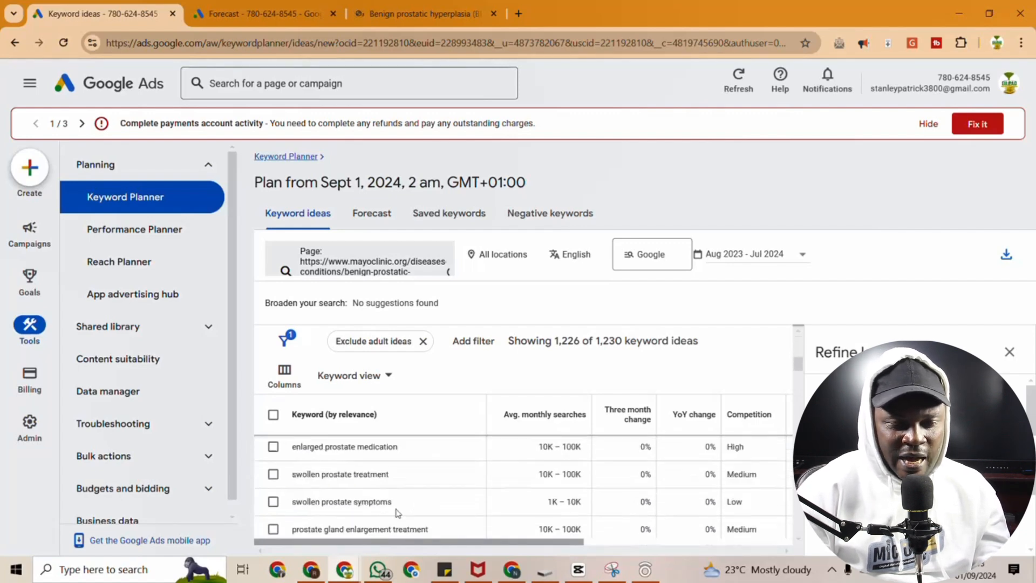
pyautogui.scroll(-10, 397, 508)
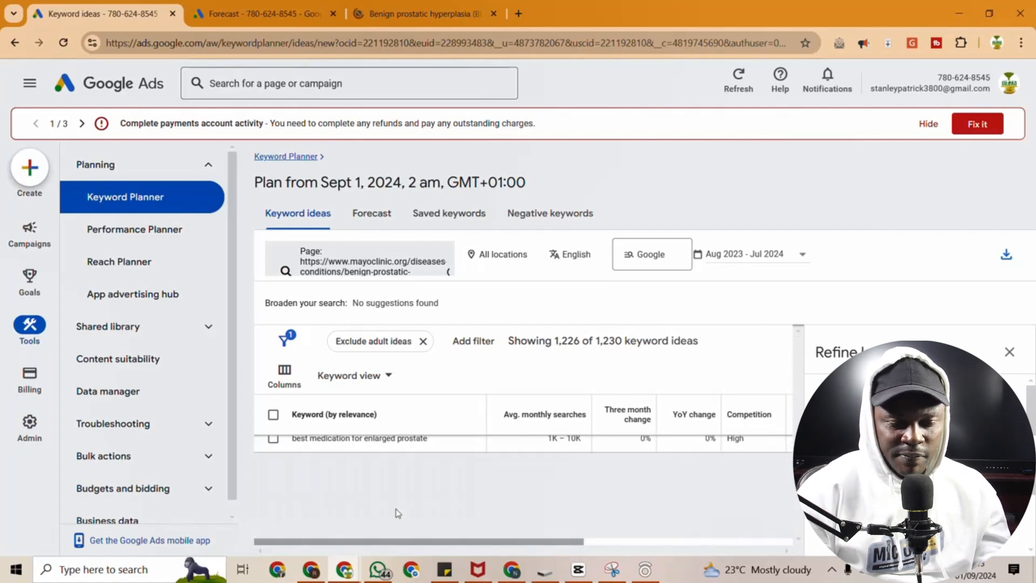
pyautogui.scroll(-8, 397, 510)
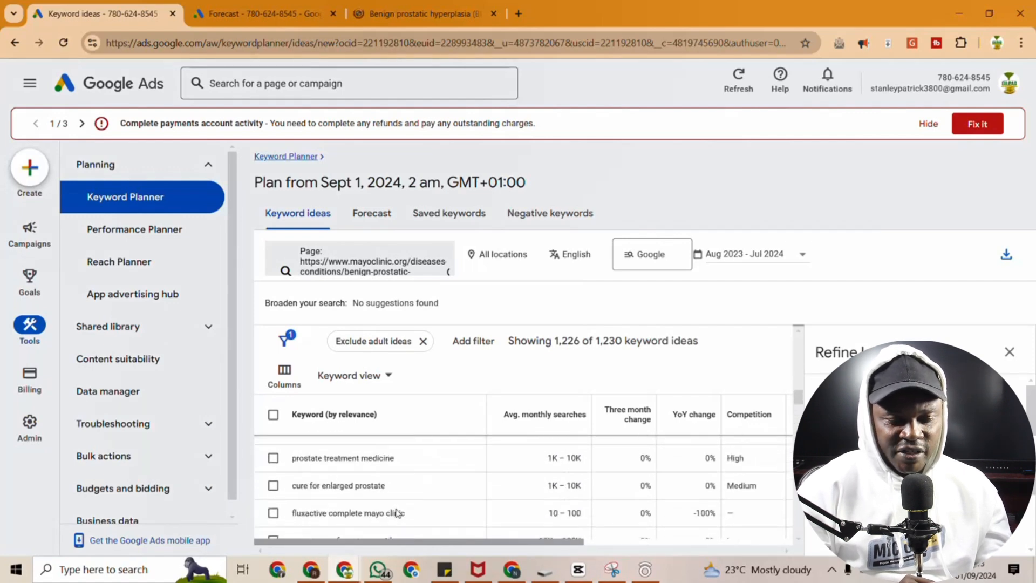
pyautogui.scroll(20, 397, 512)
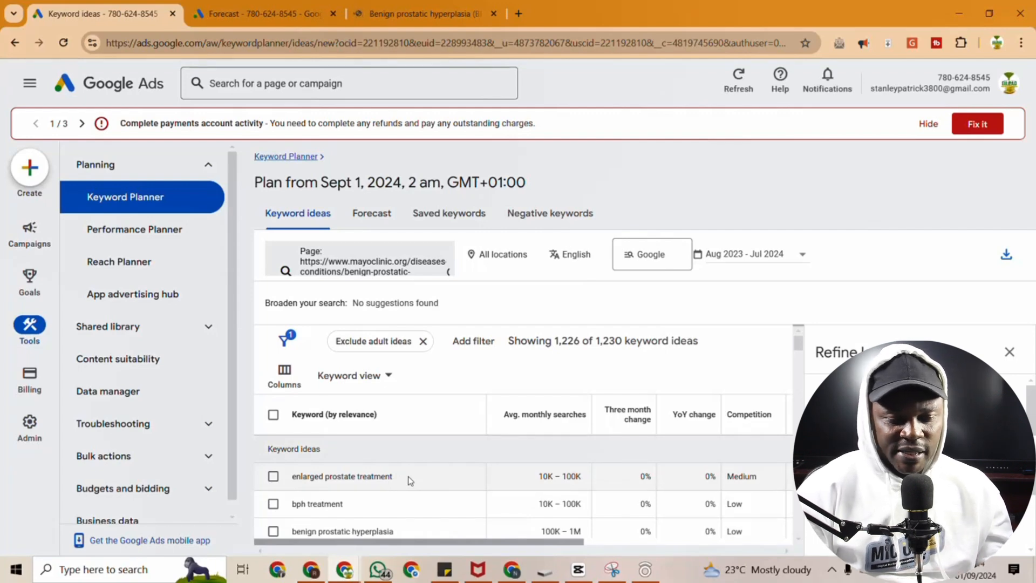
pyautogui.moveTo(395, 476); pyautogui.dragTo(295, 476)
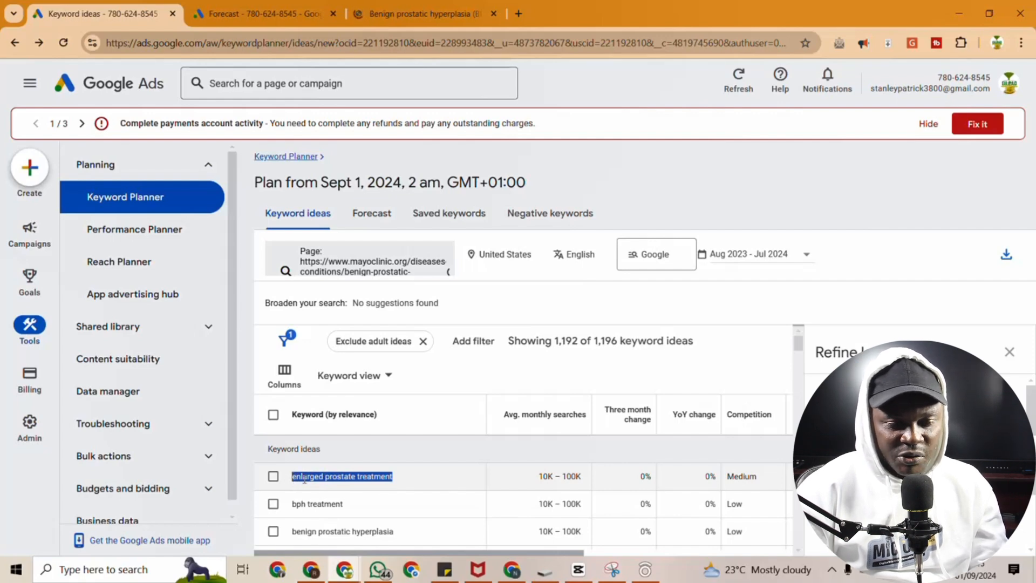
pyautogui.rightClick(320, 477)
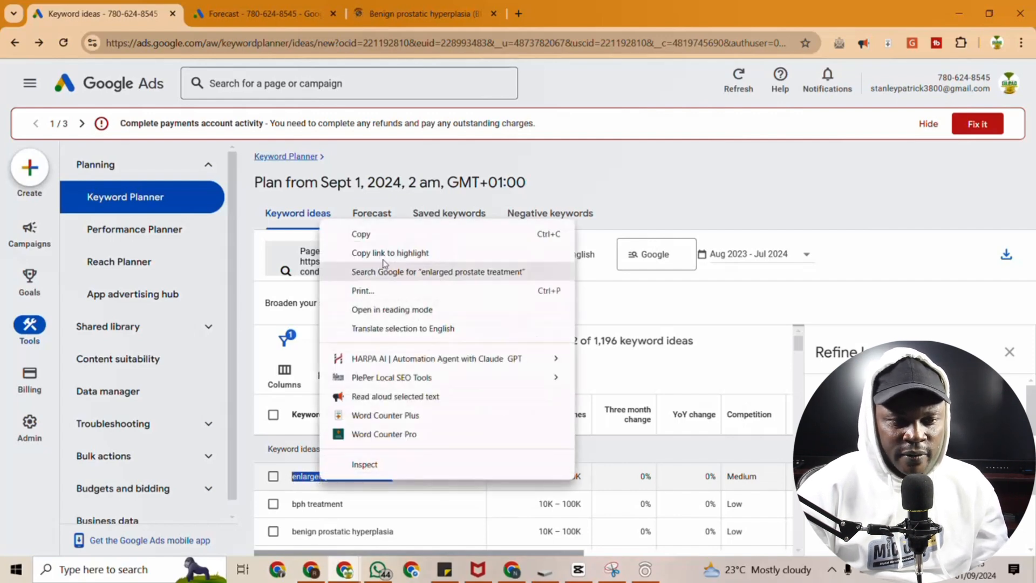
pyautogui.click(367, 235)
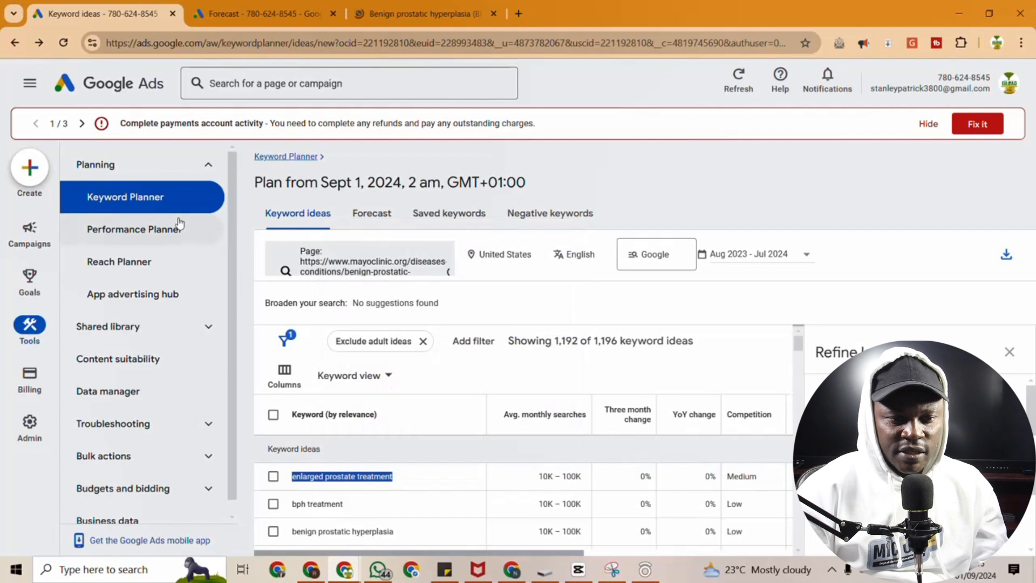
# - Return to the Keyword Planner start page and get search volume and forecasts for the copied keyword "enlarged prostate treatment"
pyautogui.click(114, 203)
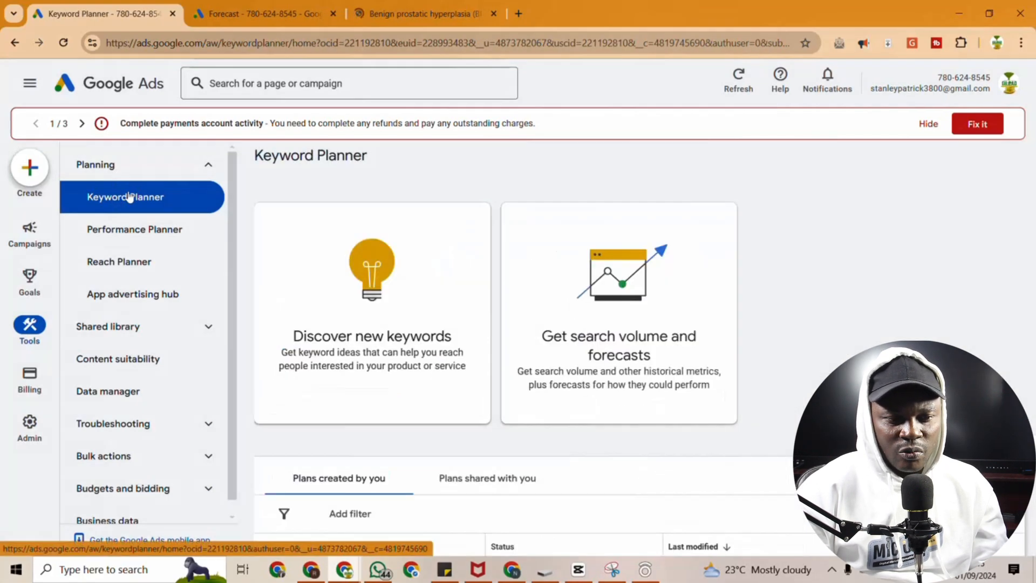
pyautogui.click(598, 345)
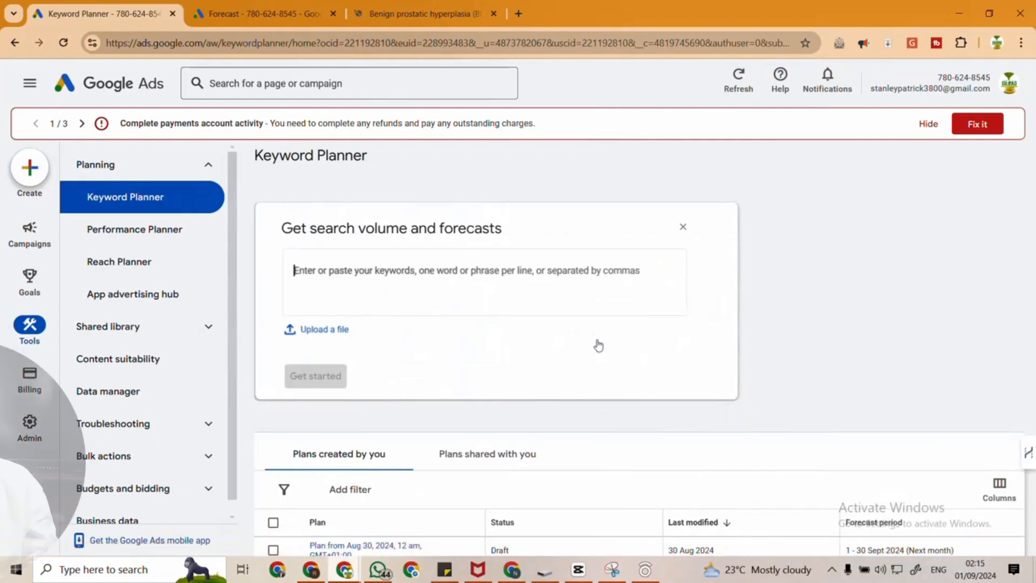
pyautogui.click(322, 266)
pyautogui.hotkey('ctrl', 'v')
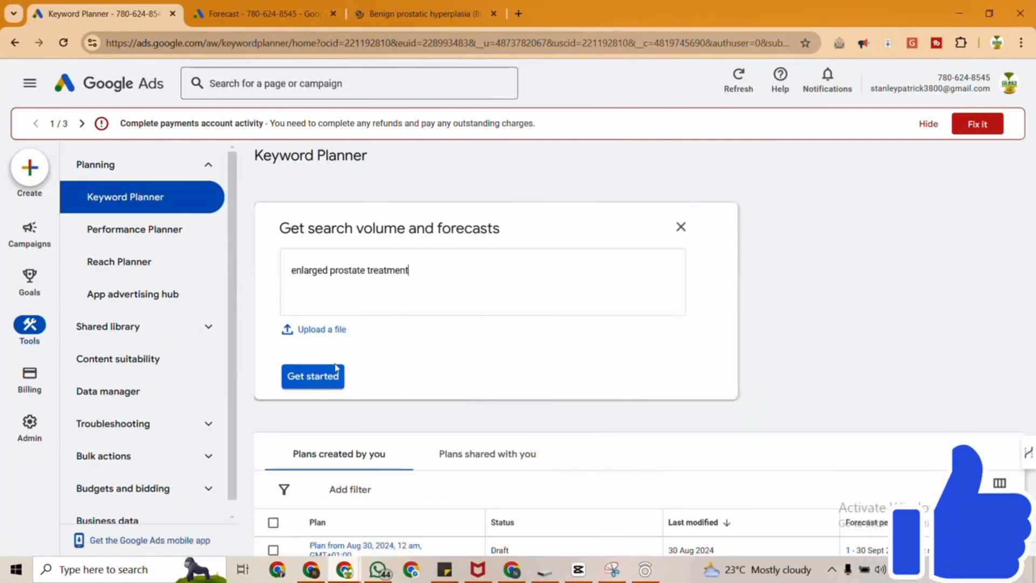
pyautogui.click(311, 378)
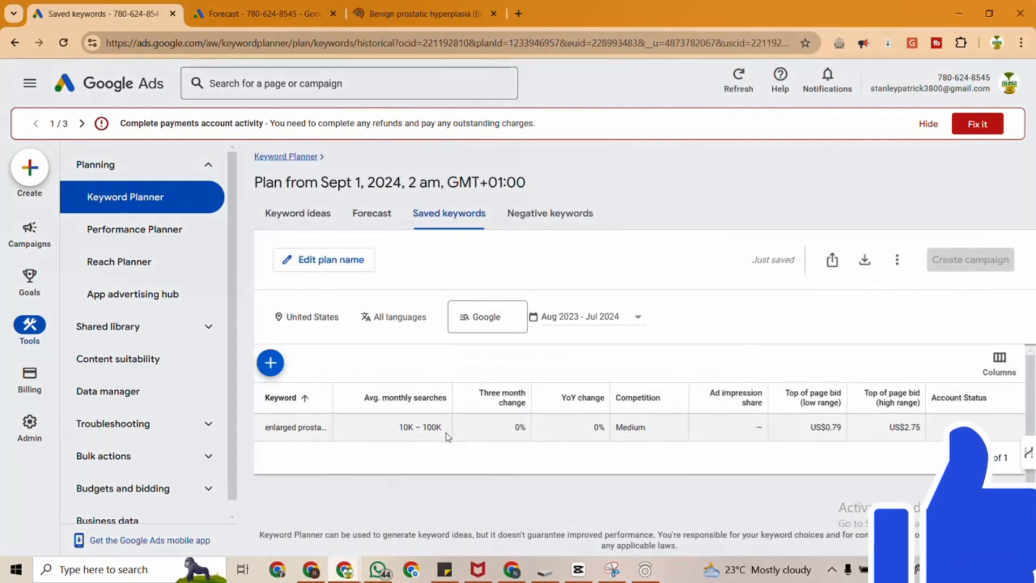
# - Remove the United States from the saved keyword's target locations, save the change, and open the plan's forecast
pyautogui.click(324, 319)
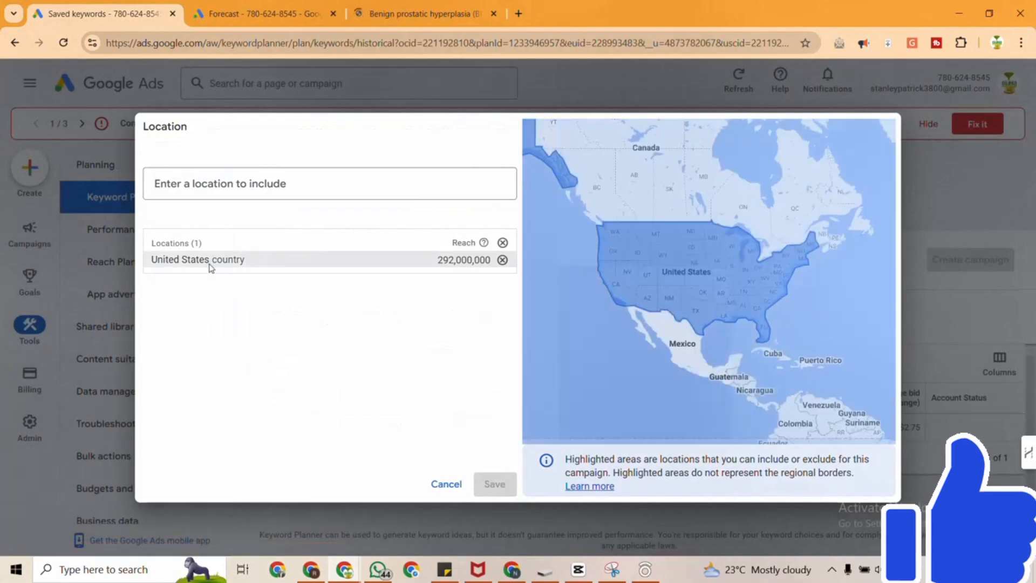
pyautogui.click(502, 259)
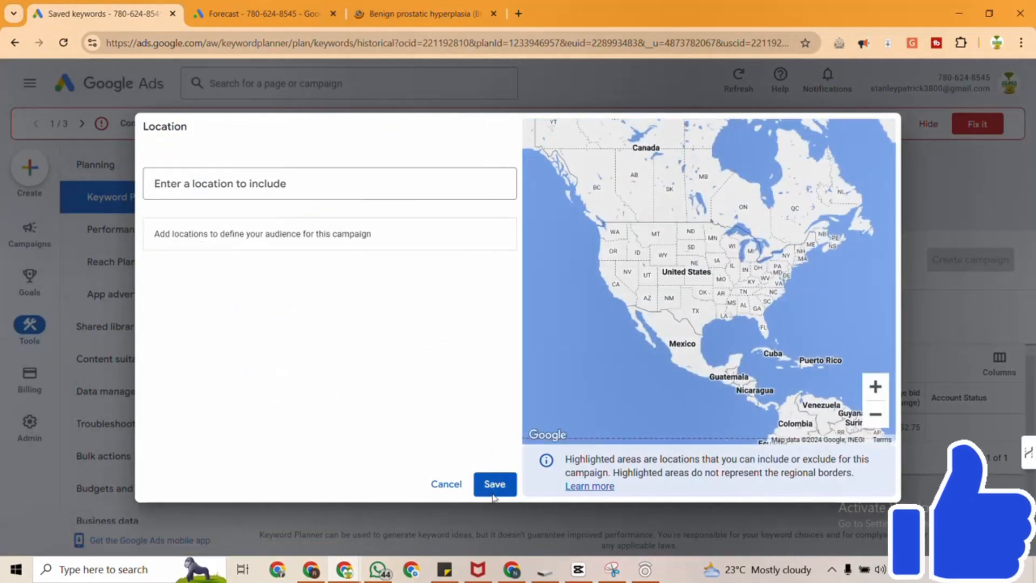
pyautogui.click(494, 485)
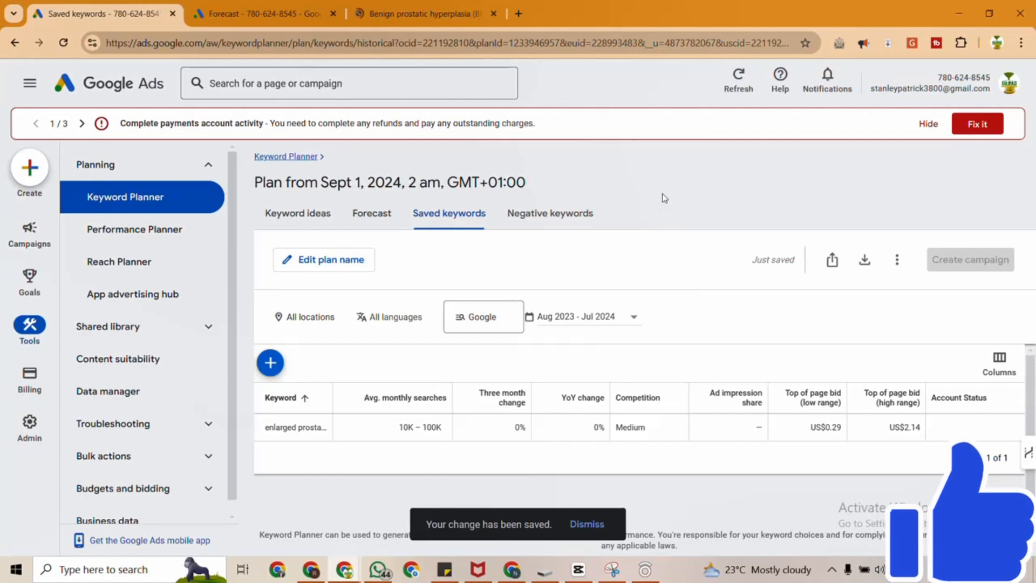
pyautogui.click(373, 215)
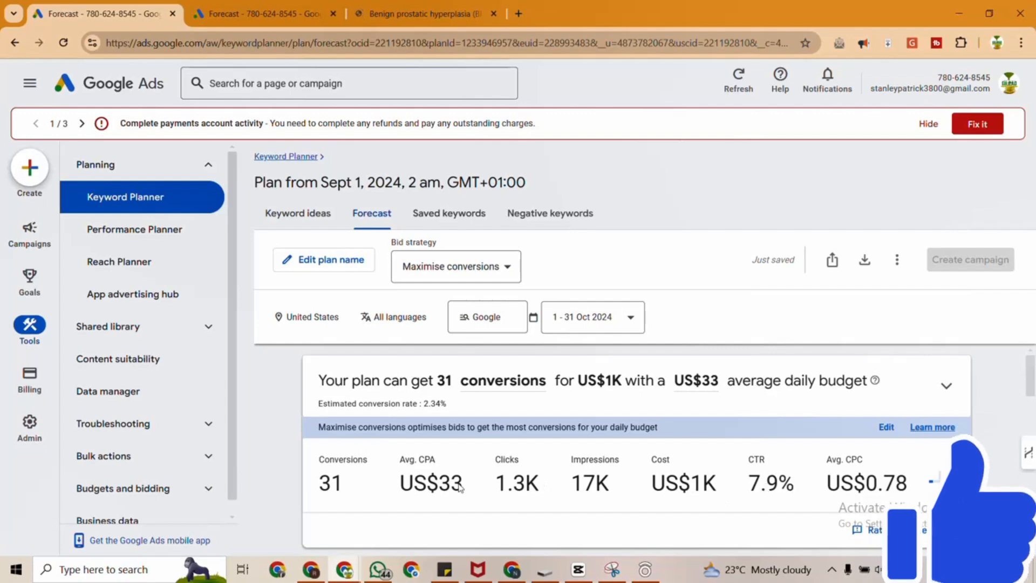
pyautogui.click(706, 384)
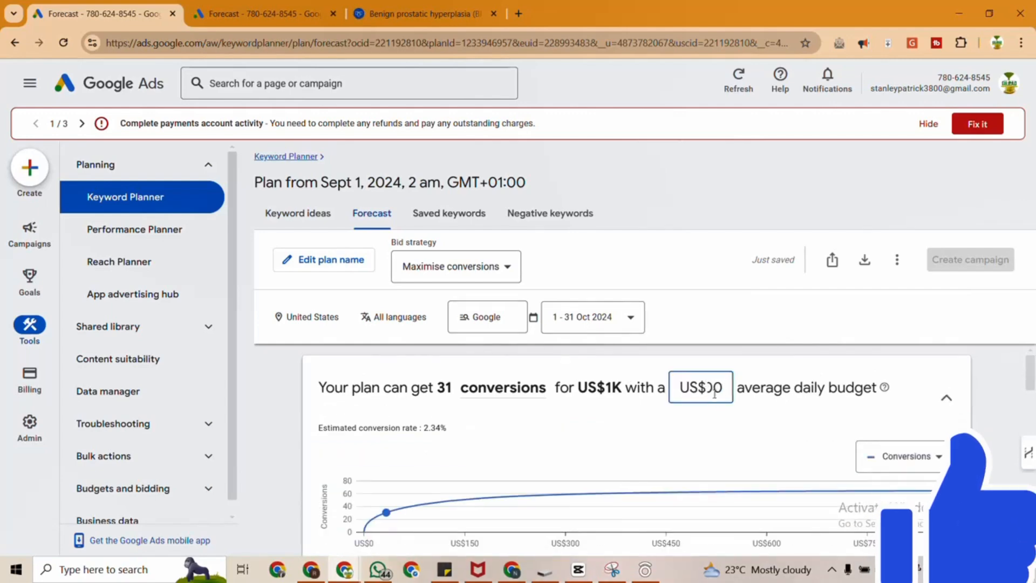
pyautogui.scroll(-1, 711, 469)
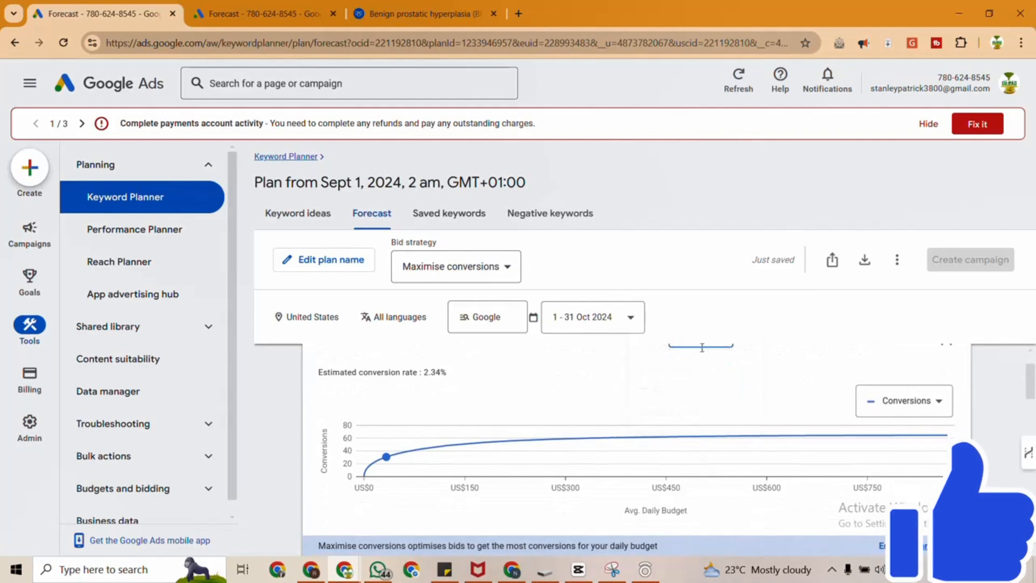
pyautogui.scroll(1, 708, 436)
pyautogui.press('Return')
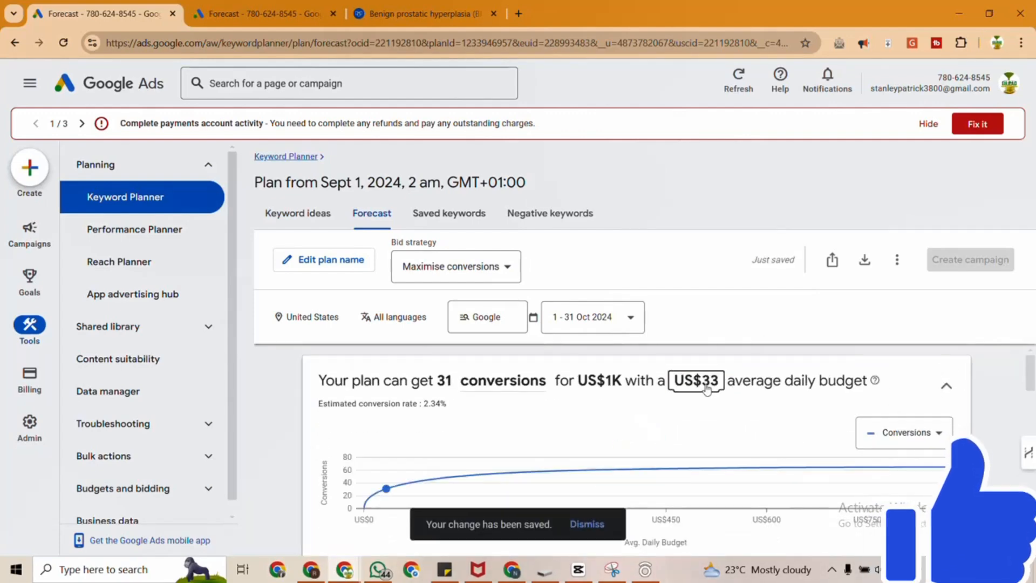
# - Set the forecast's average daily budget to US$50 and review the estimated conversions, clicks, impressions, cost and average CPC
pyautogui.click(706, 389)
pyautogui.press('BackSpace')
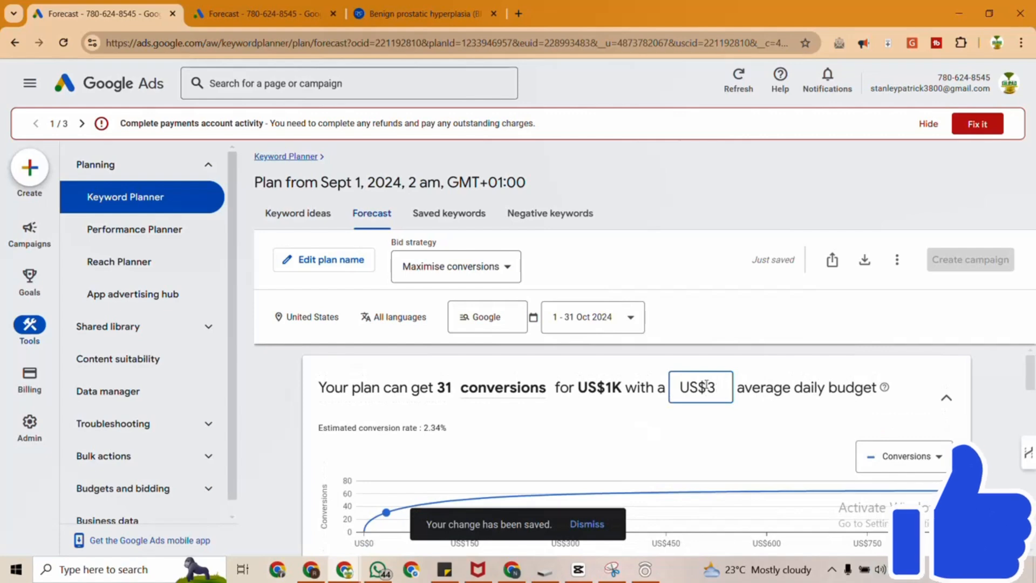
pyautogui.press('BackSpace')
pyautogui.write('50')
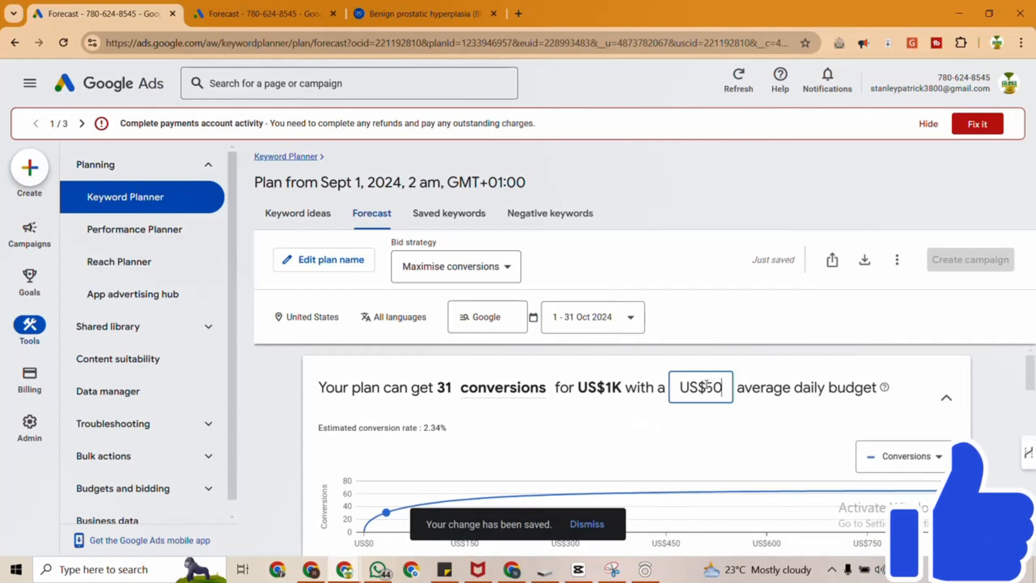
pyautogui.press('Return')
pyautogui.scroll(-5, 579, 410)
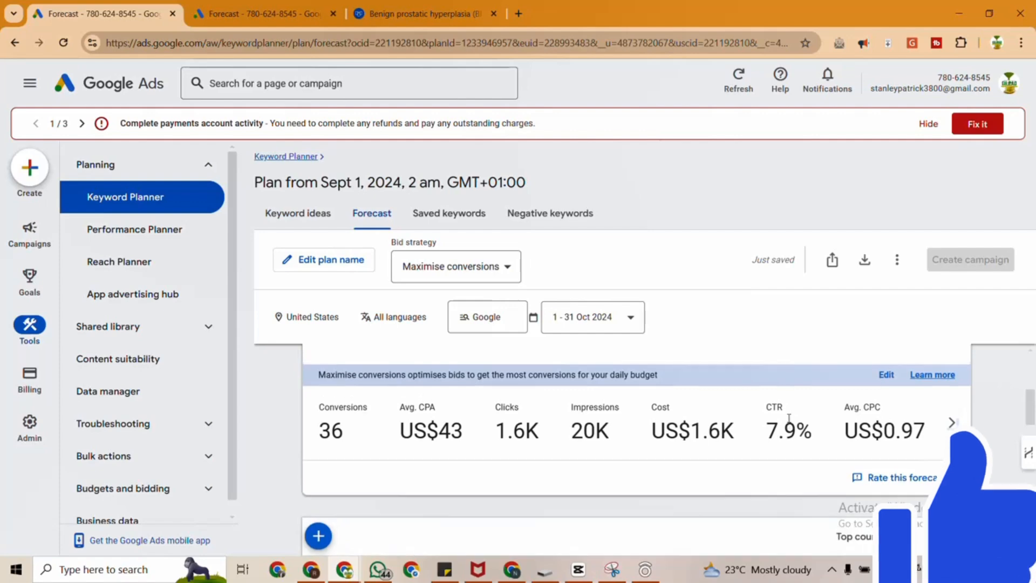
pyautogui.scroll(2, 789, 432)
pyautogui.scroll(1, 790, 422)
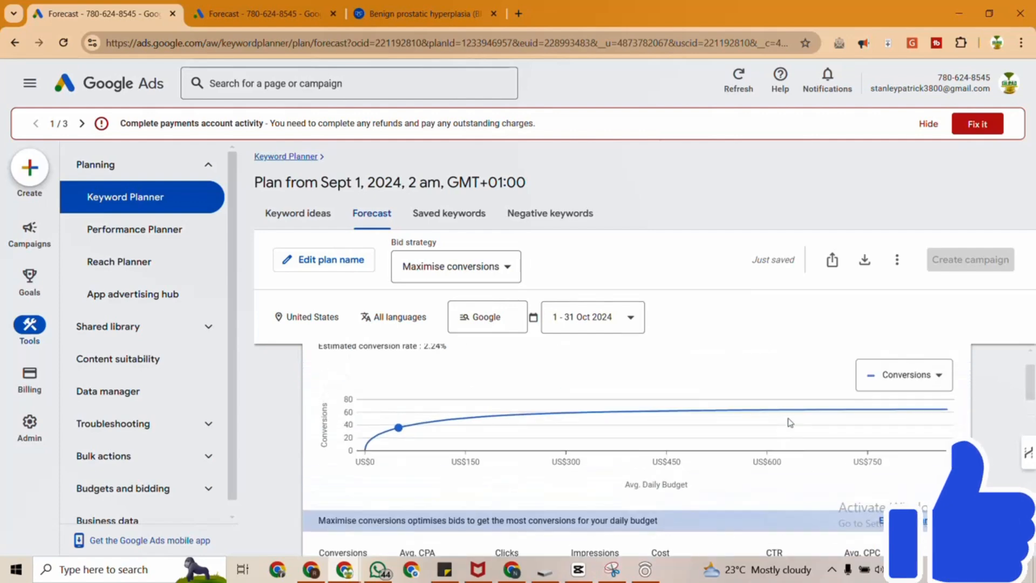
pyautogui.scroll(1, 790, 421)
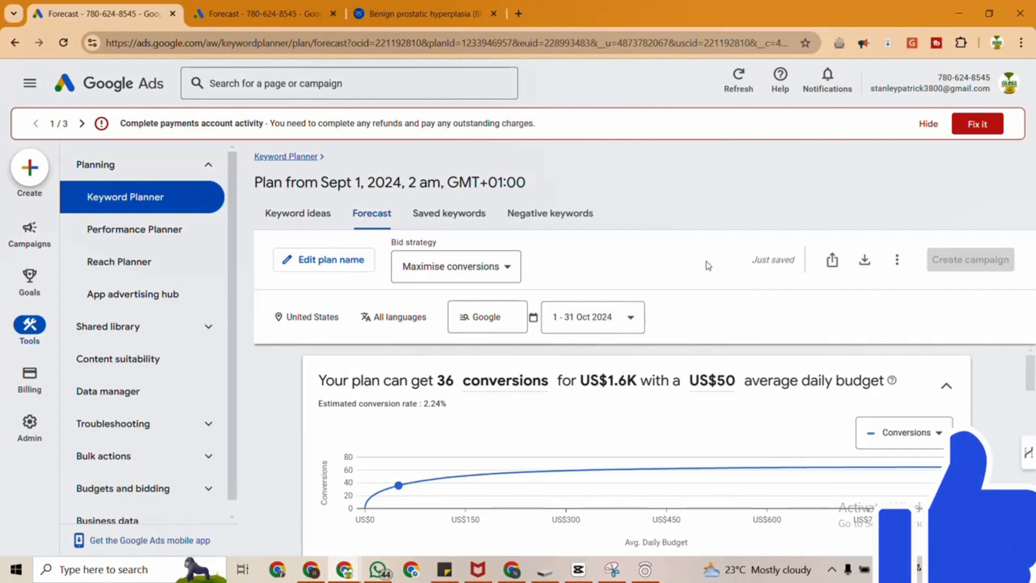
# - Start a new keyword discovery based on keywords and add "Prostate solution" as the seed keyword
pyautogui.click(108, 200)
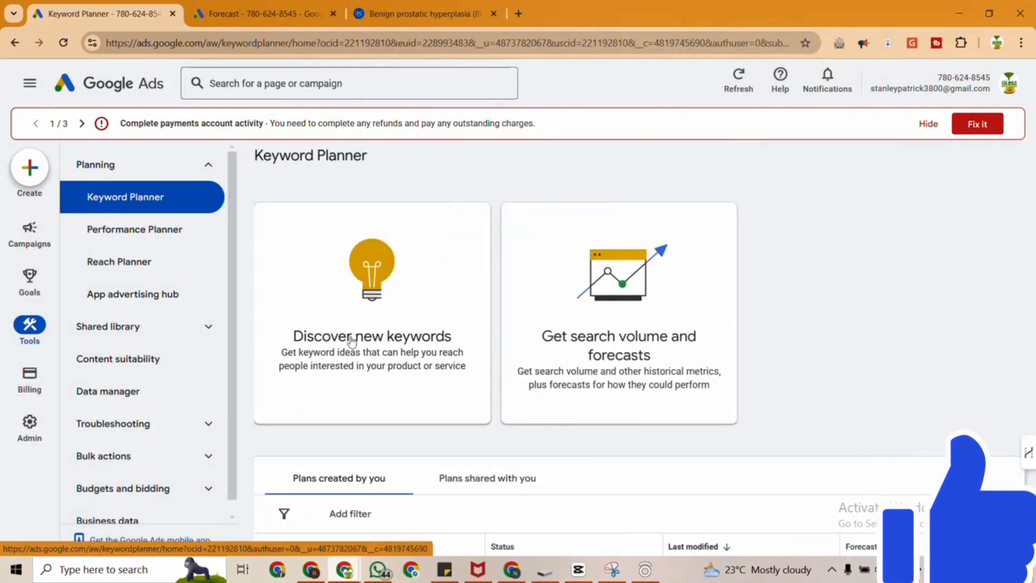
pyautogui.click(351, 340)
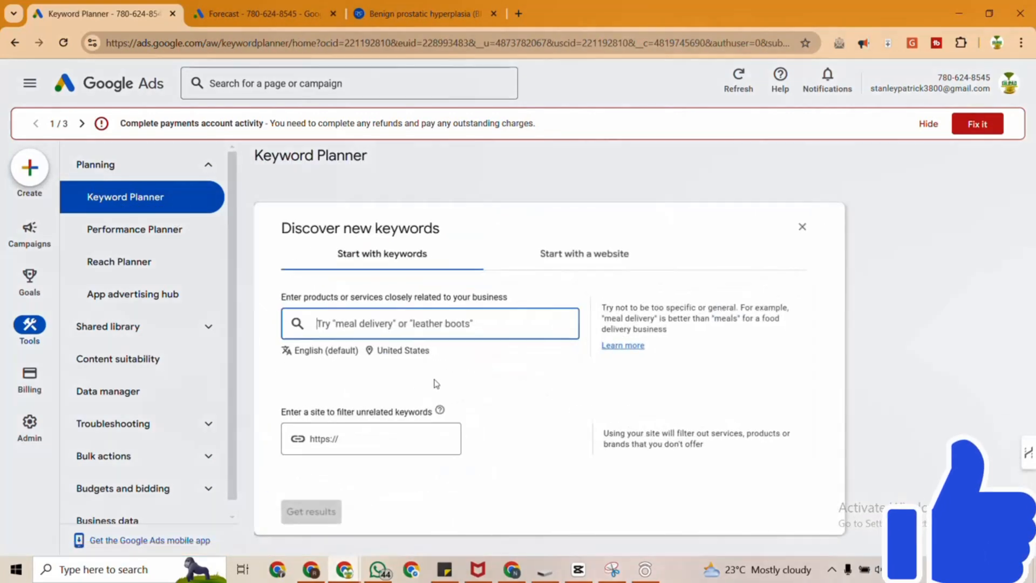
pyautogui.click(573, 262)
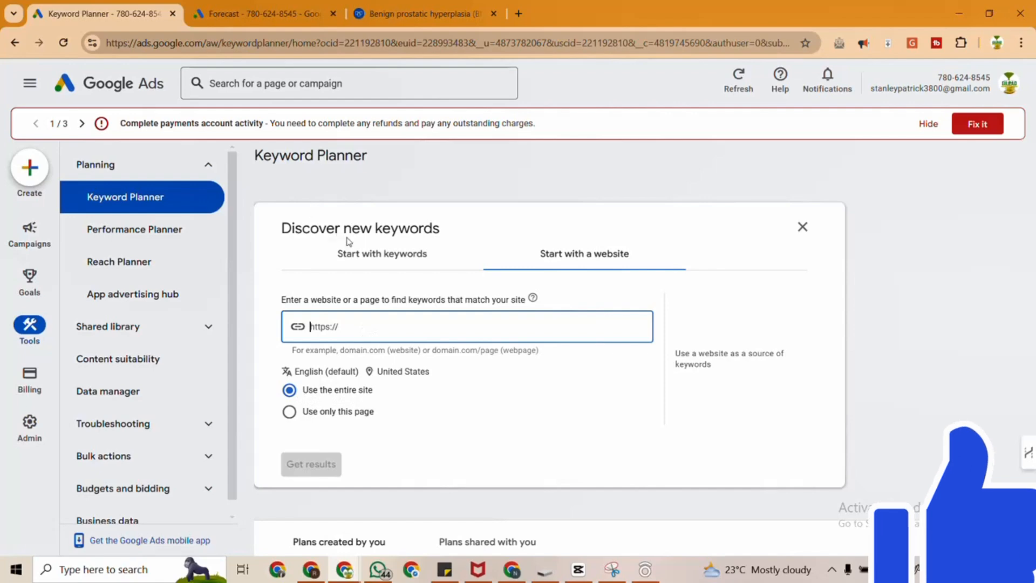
pyautogui.click(368, 257)
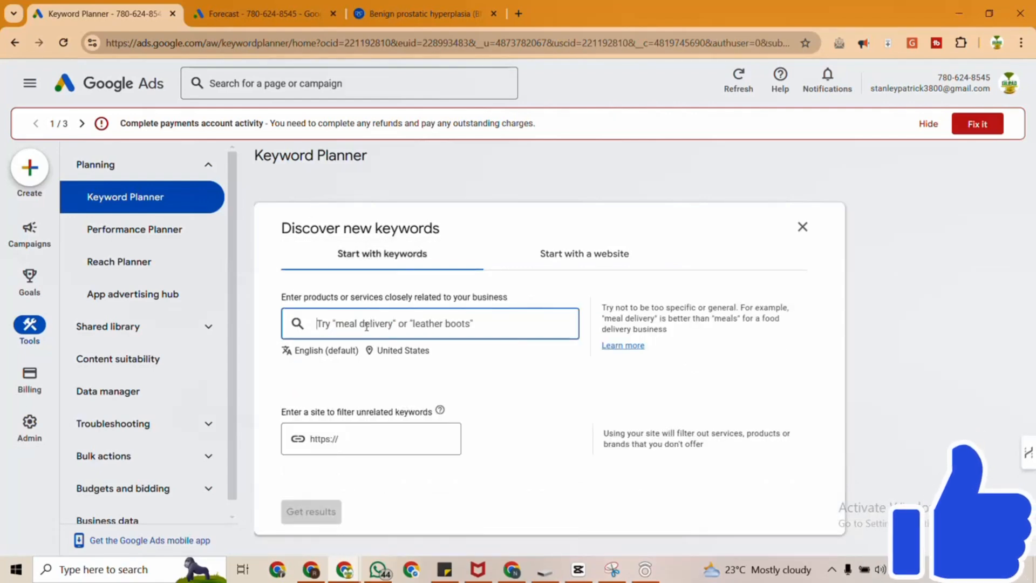
pyautogui.write('Prostat')
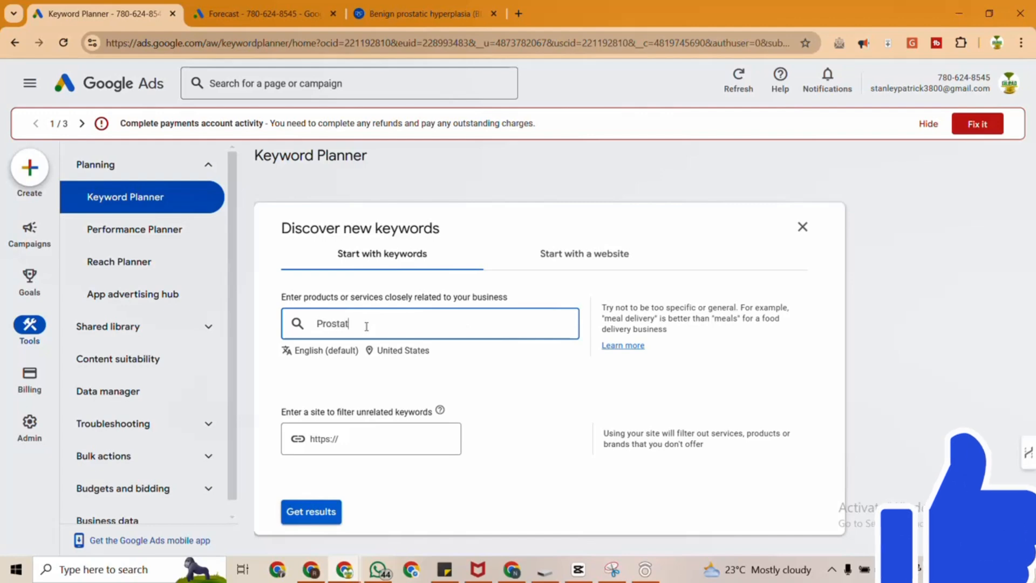
pyautogui.write('e solution')
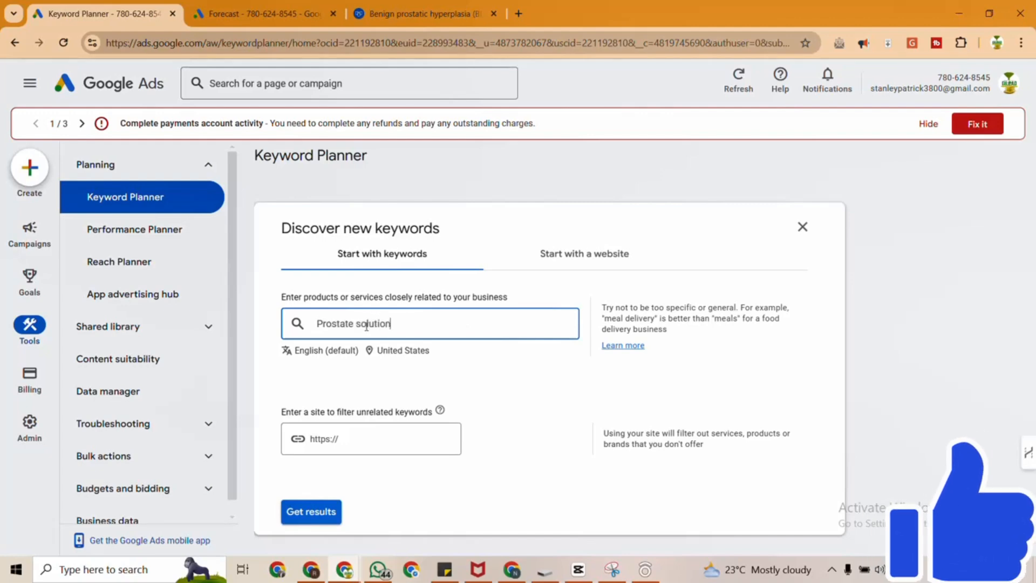
pyautogui.press('Return')
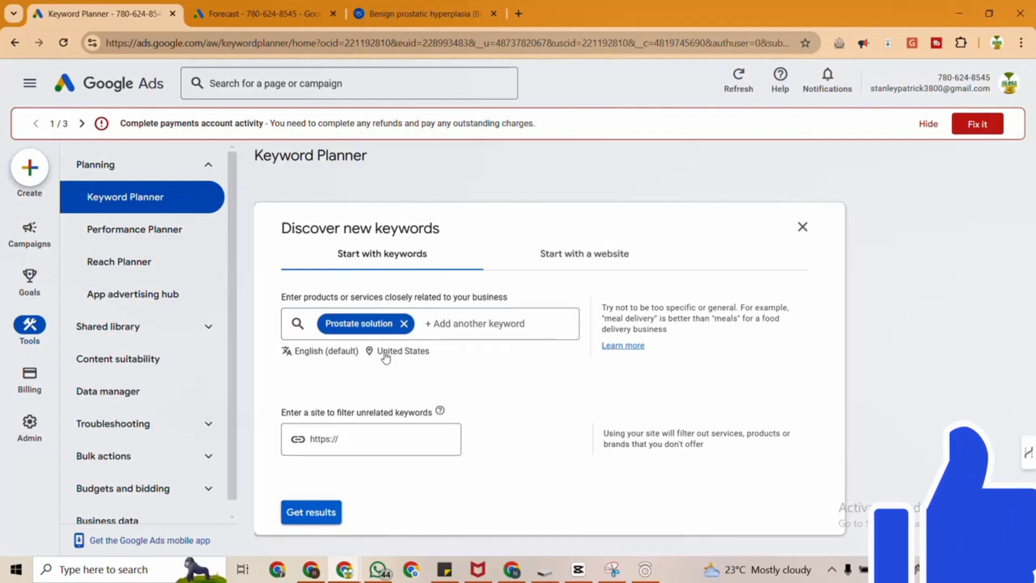
# - Remove the United States from the new keyword search's target locations and save, so that all locations are targeted
pyautogui.click(384, 352)
pyautogui.click(502, 260)
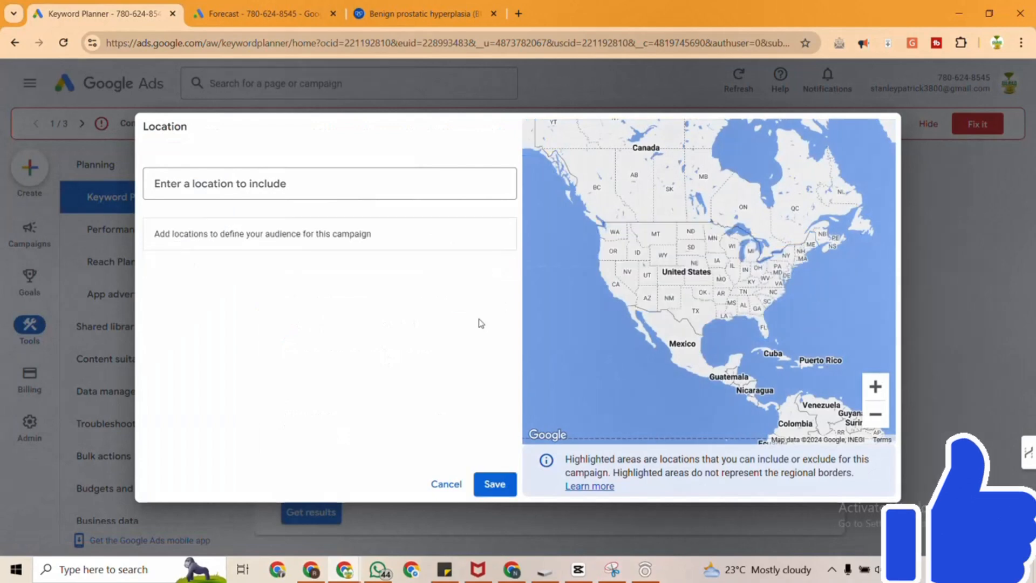
pyautogui.click(491, 483)
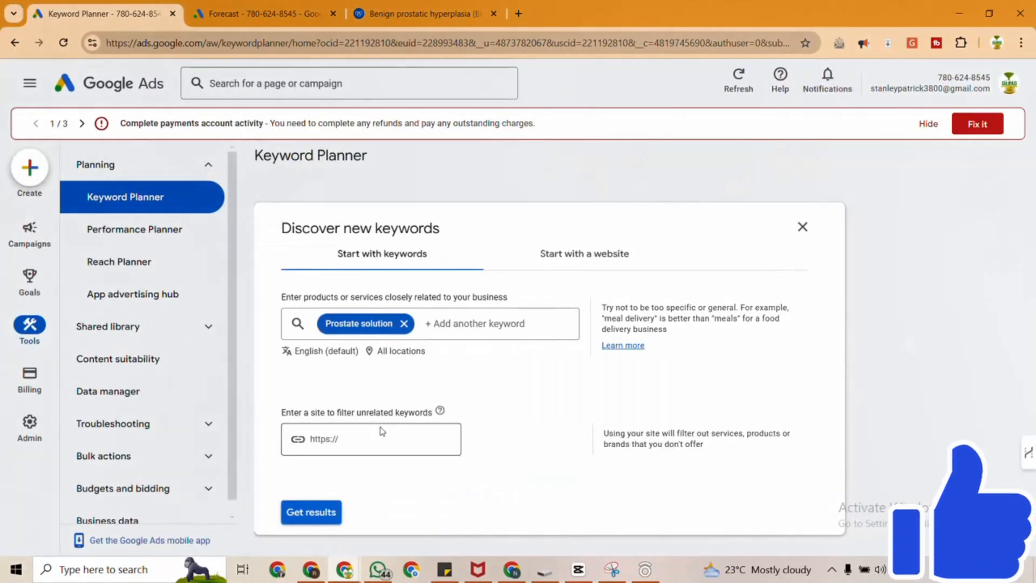
# - Get the results for "Prostate solution" and browse the keyword ideas with their average monthly searches and competition levels
pyautogui.click(310, 411)
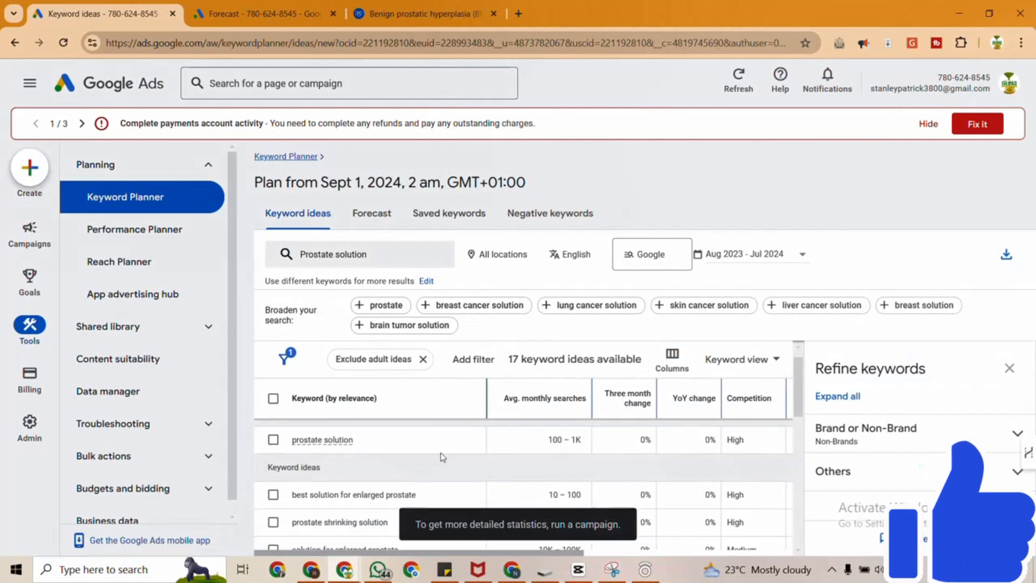
pyautogui.scroll(-10, 416, 478)
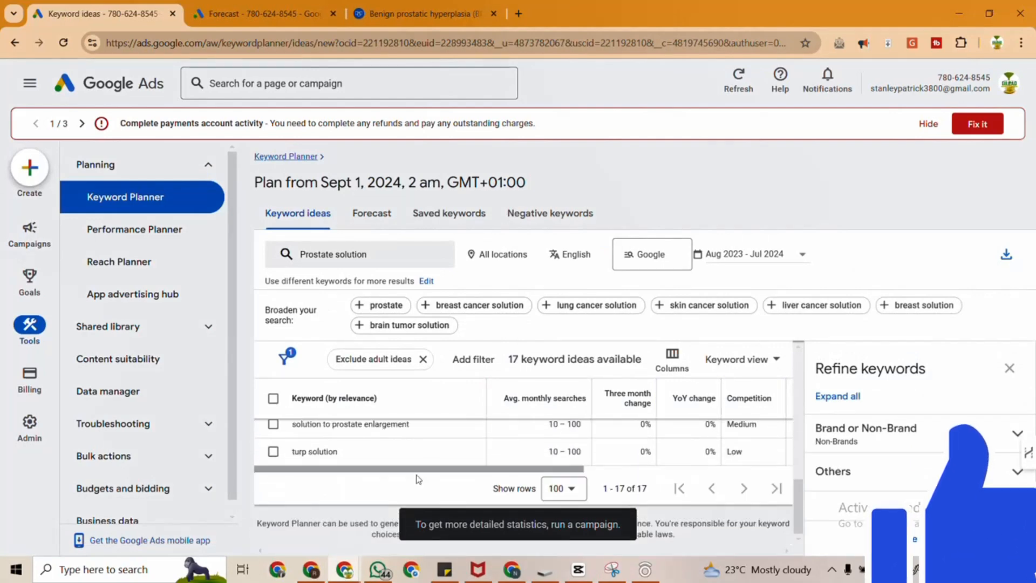
pyautogui.scroll(5, 419, 479)
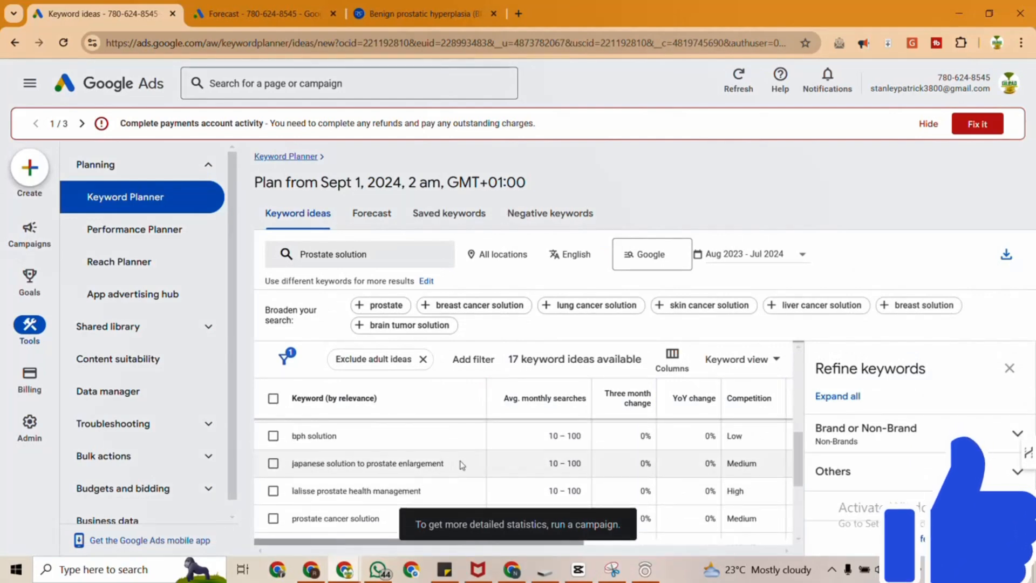
# - Look over the keyword ideas and copy the provided keyword "prostate solution" from the results table
pyautogui.scroll(5, 396, 476)
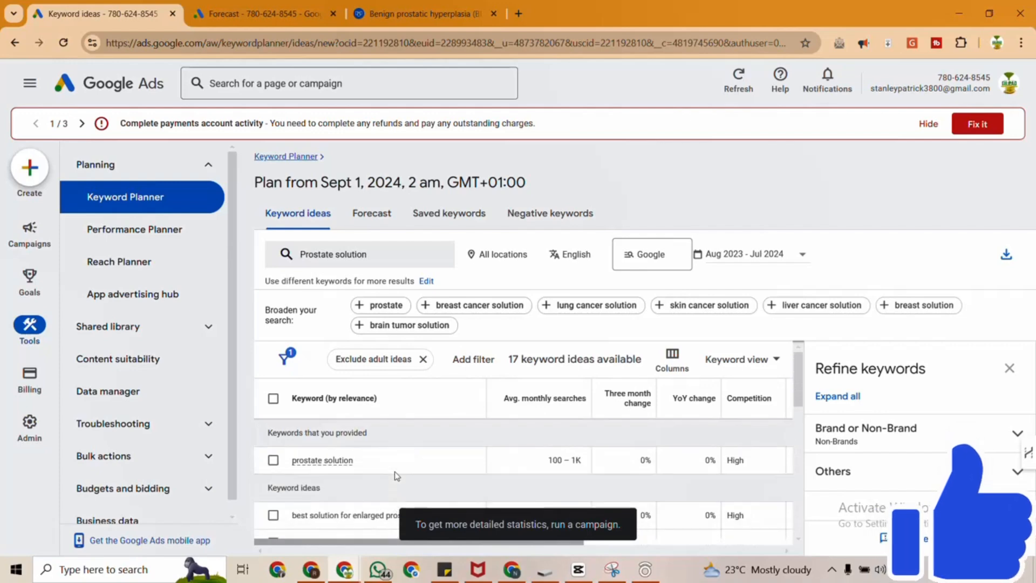
pyautogui.scroll(-1, 381, 478)
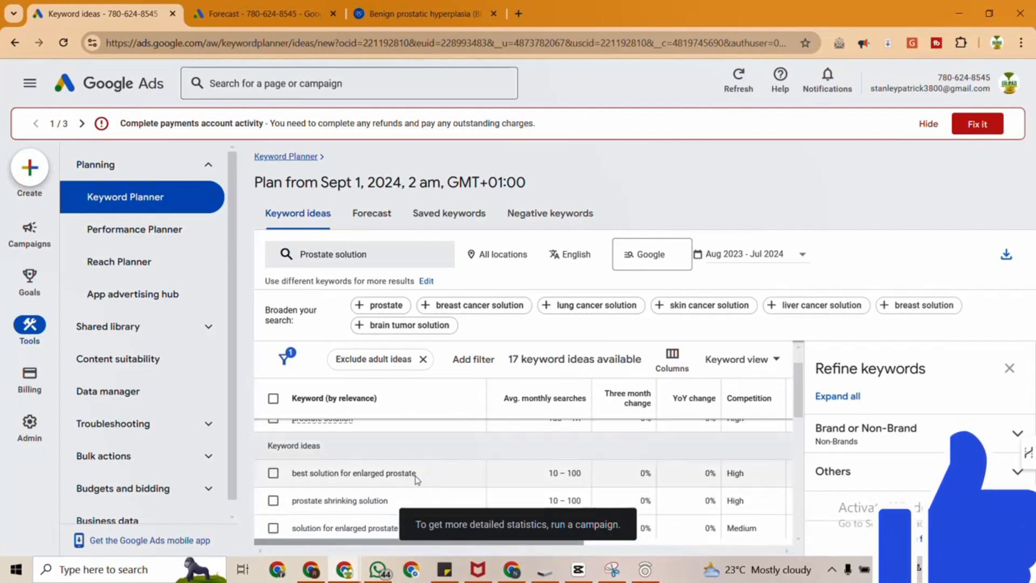
pyautogui.scroll(-1, 411, 478)
pyautogui.scroll(1, 435, 479)
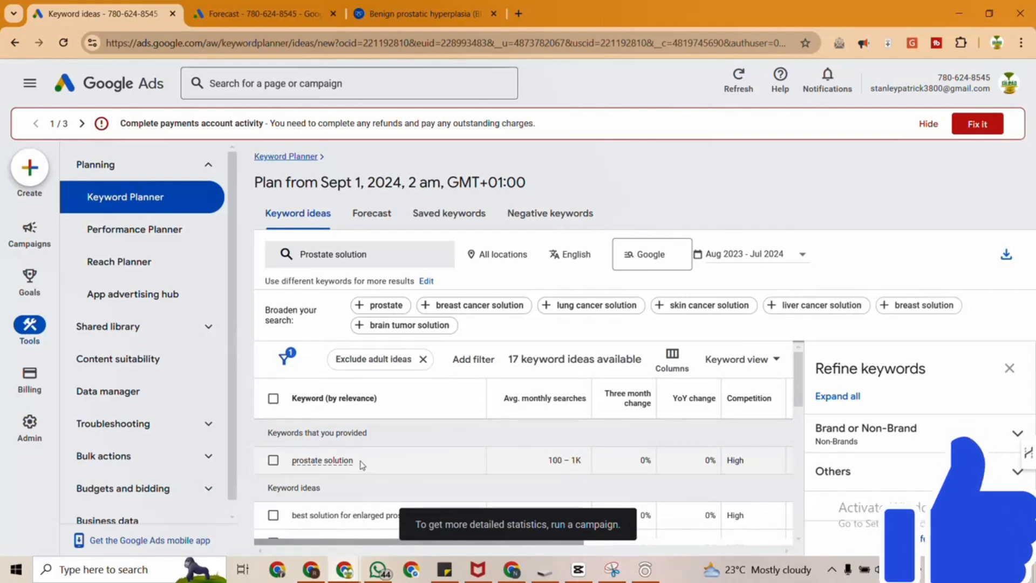
pyautogui.moveTo(360, 463); pyautogui.dragTo(287, 465)
pyautogui.hotkey('ctrl', 'c')
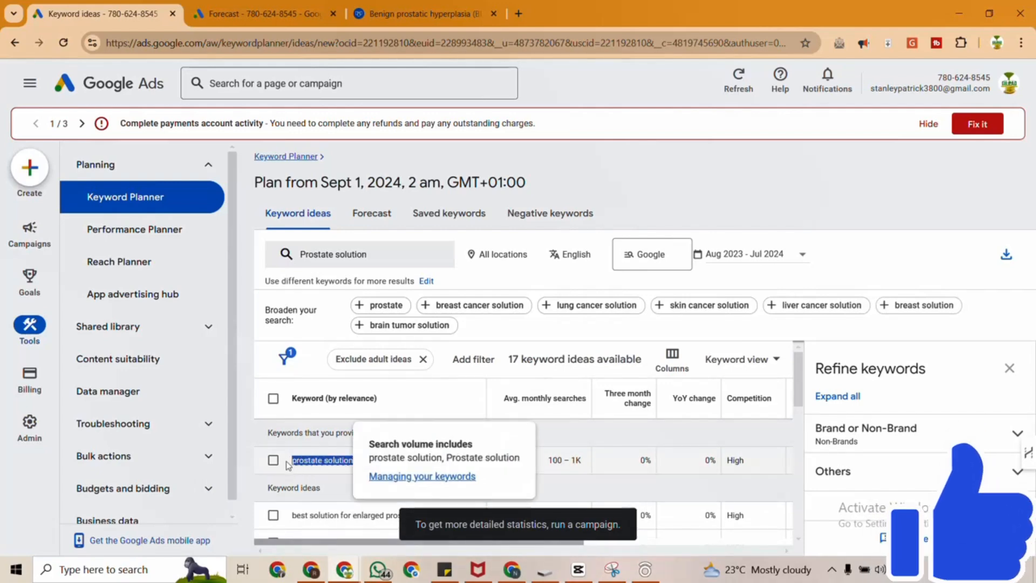
# - Request search volume and forecasts for the copied keyword "prostate solution" in Keyword Planner
pyautogui.click(113, 200)
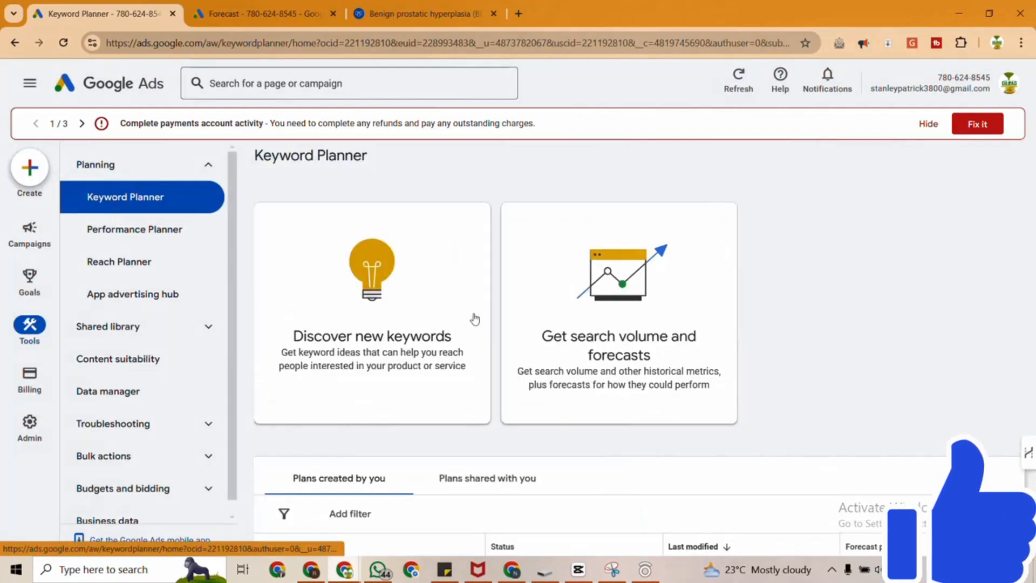
pyautogui.click(615, 339)
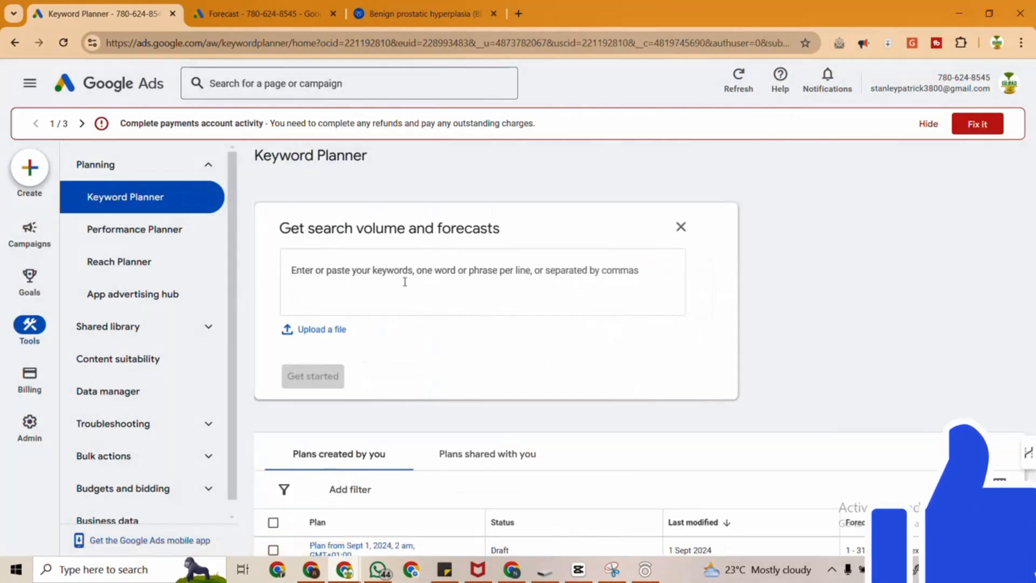
pyautogui.hotkey('ctrl', 'v')
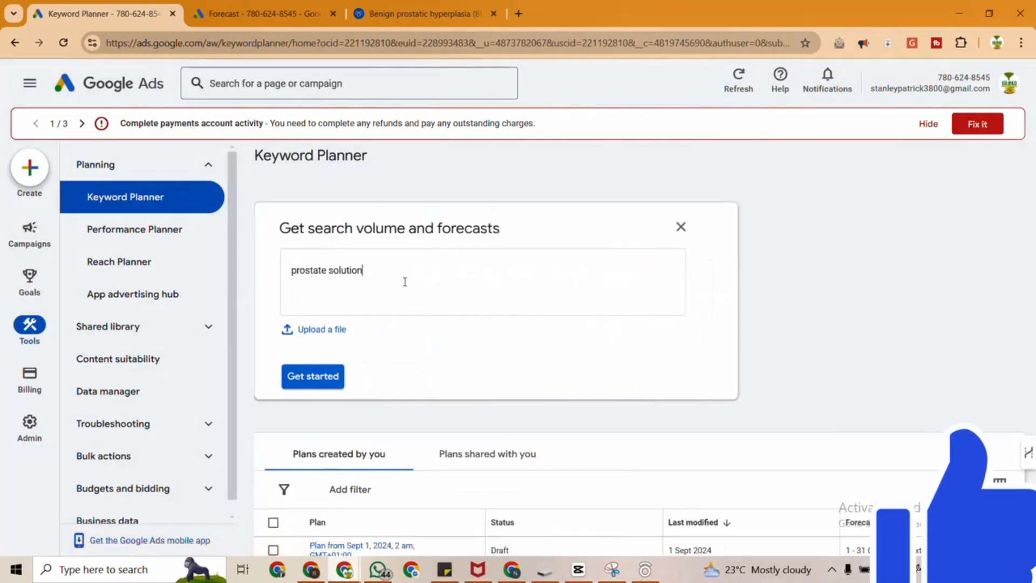
pyautogui.click(317, 376)
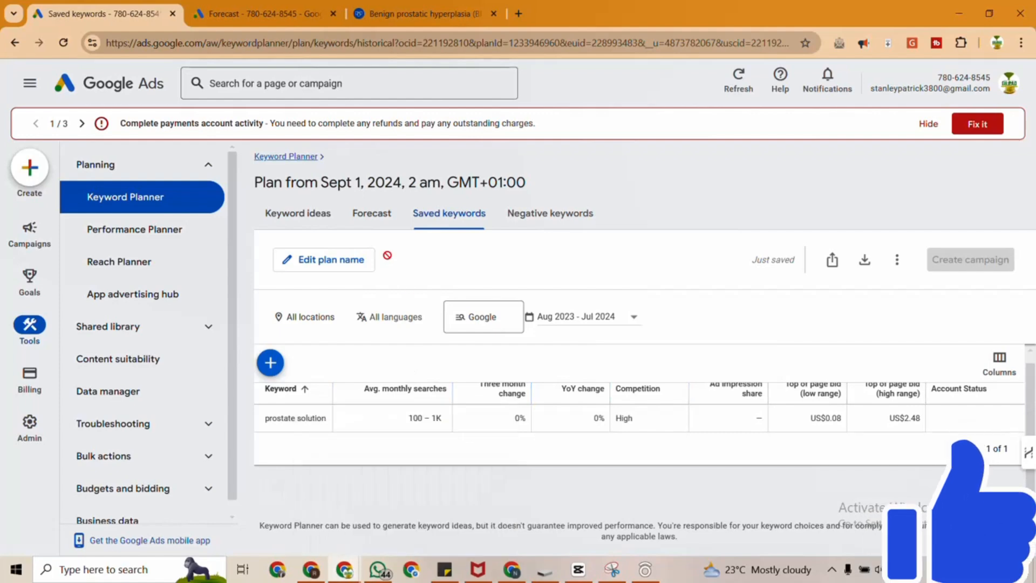
# - Open the plan's forecast, remove the United States from its target locations and save, so that all locations are targeted
pyautogui.click(371, 220)
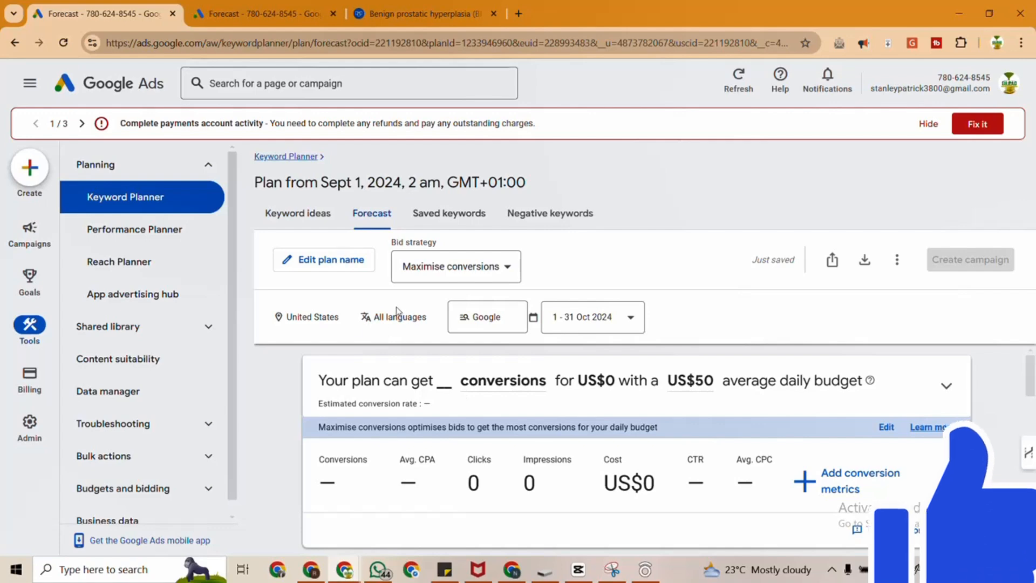
pyautogui.click(333, 319)
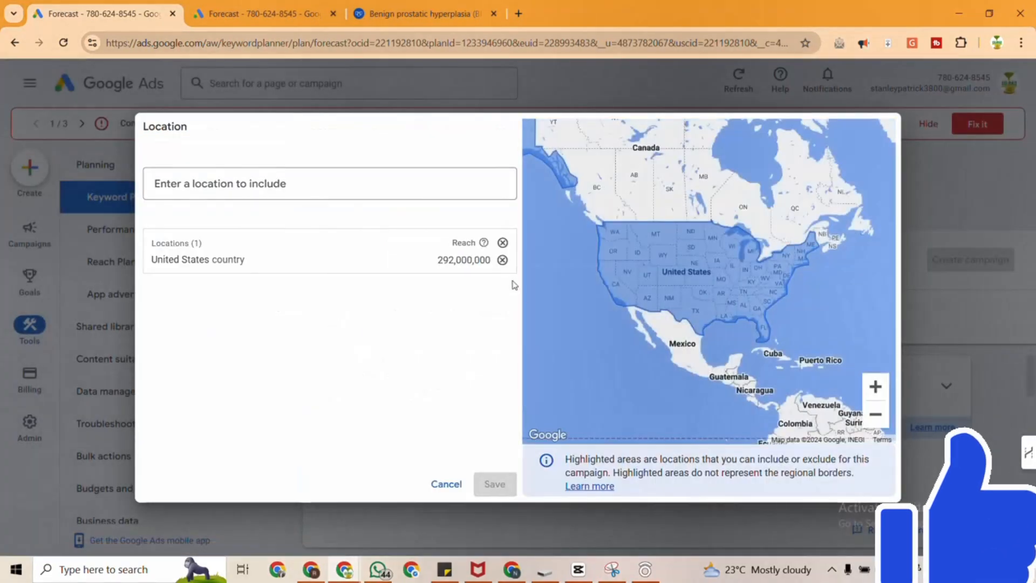
pyautogui.click(502, 259)
pyautogui.click(493, 484)
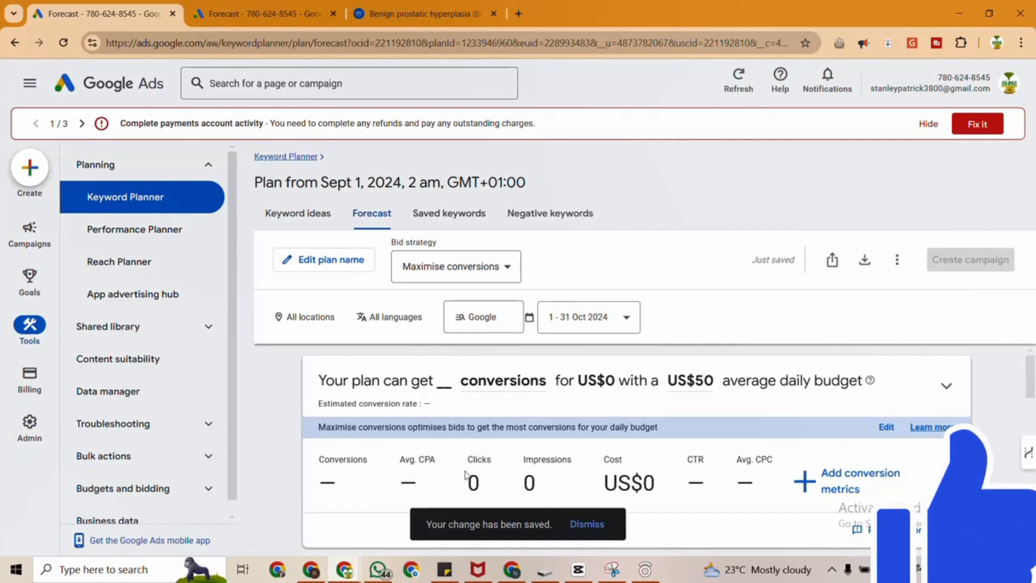
# - Set the forecast's average daily budget to US$100
pyautogui.click(703, 381)
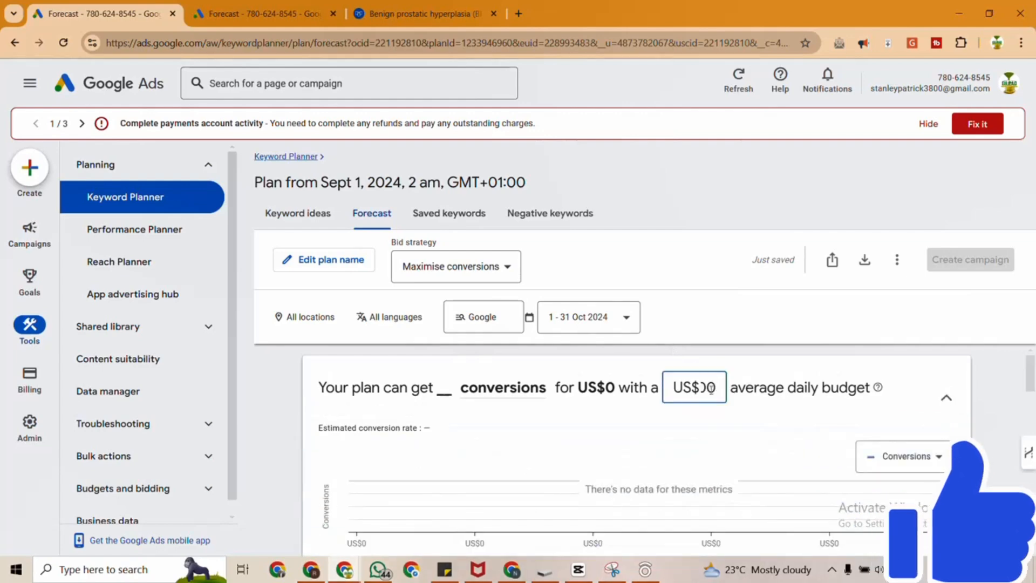
pyautogui.press('BackSpace')
pyautogui.press('BackSpace')
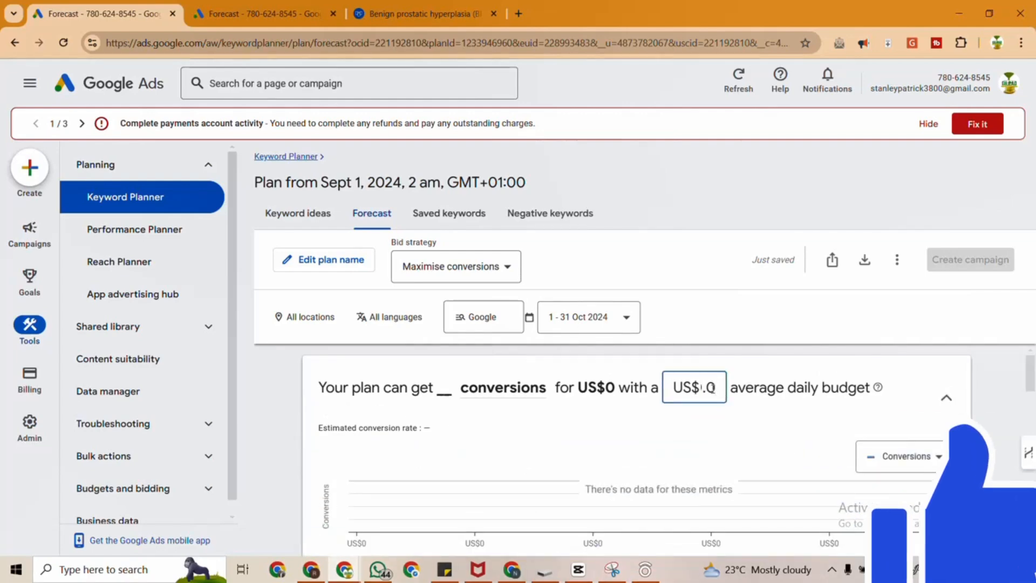
pyautogui.write('10')
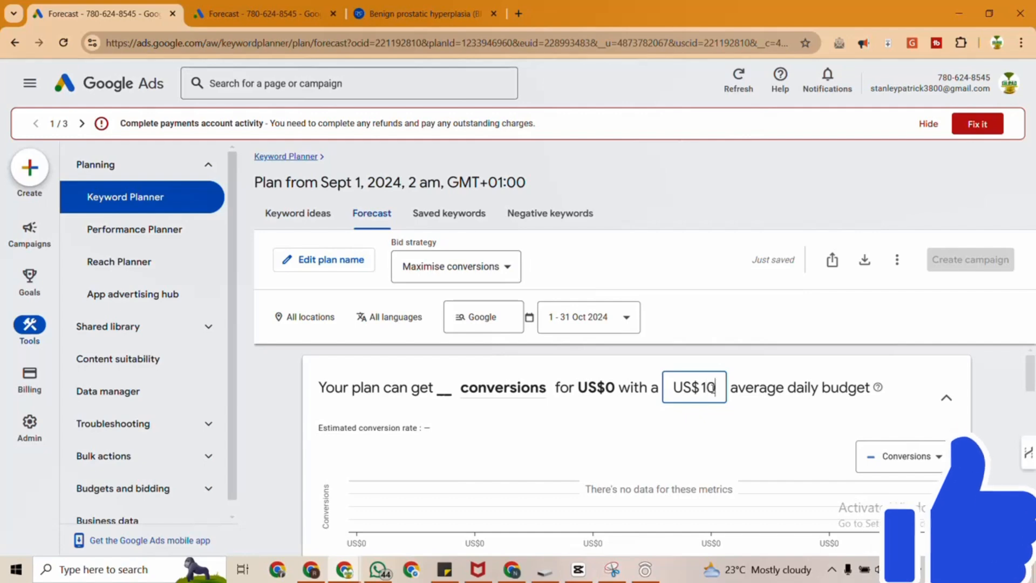
pyautogui.press('Return')
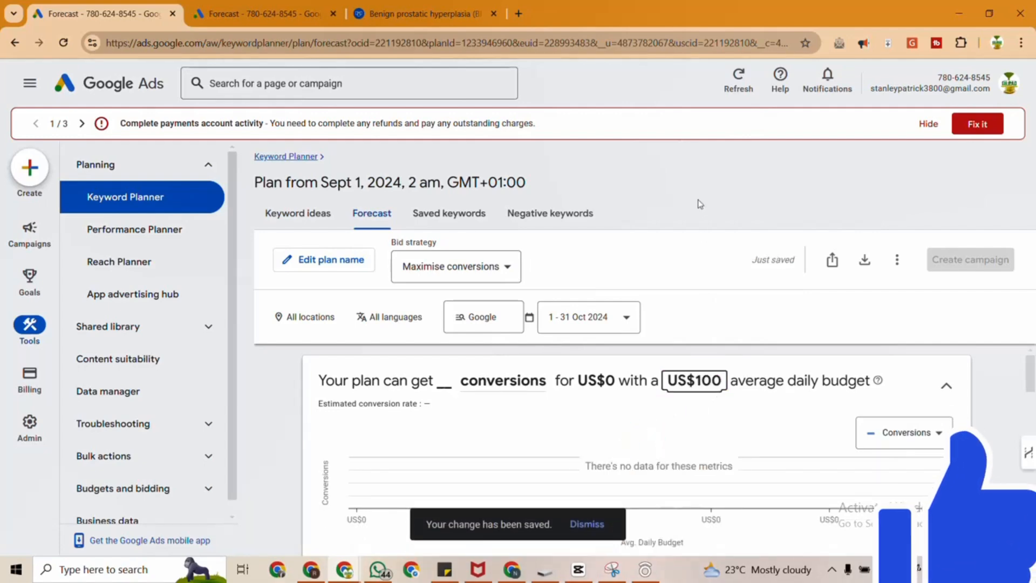
pyautogui.click(676, 336)
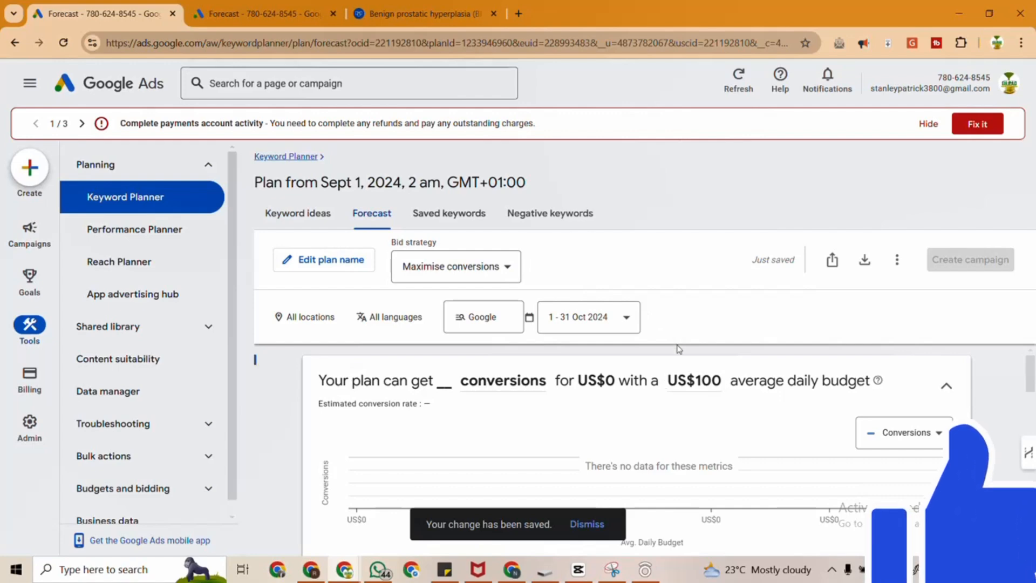
# - Review the forecast's average daily budget and collapse the conversions chart to show the summary metrics
pyautogui.moveTo(669, 372); pyautogui.dragTo(755, 367)
pyautogui.doubleClick(852, 368)
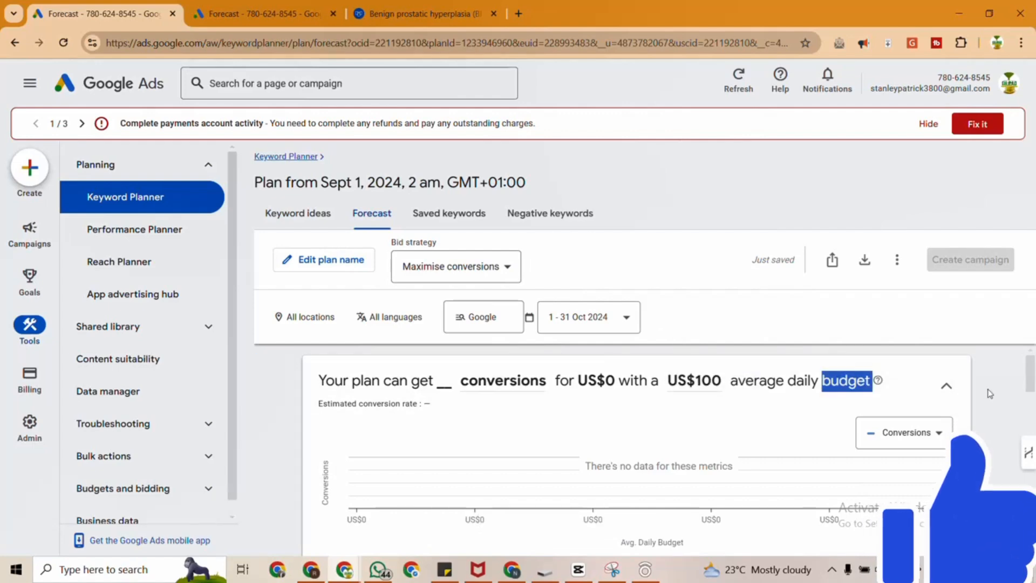
pyautogui.click(946, 385)
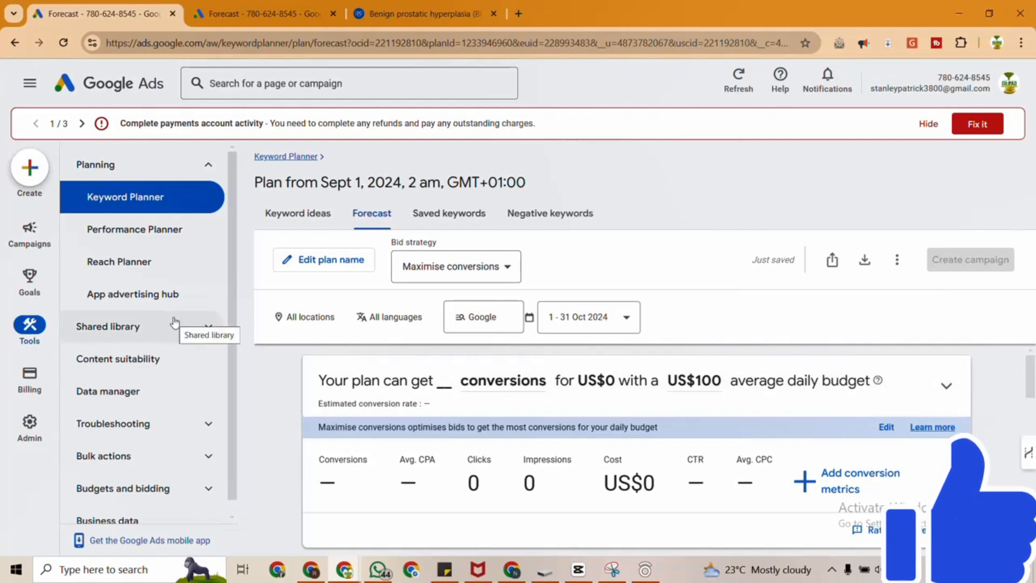
# - Return to the Keyword Planner start page and begin a new keyword discovery based on a website
pyautogui.click(126, 197)
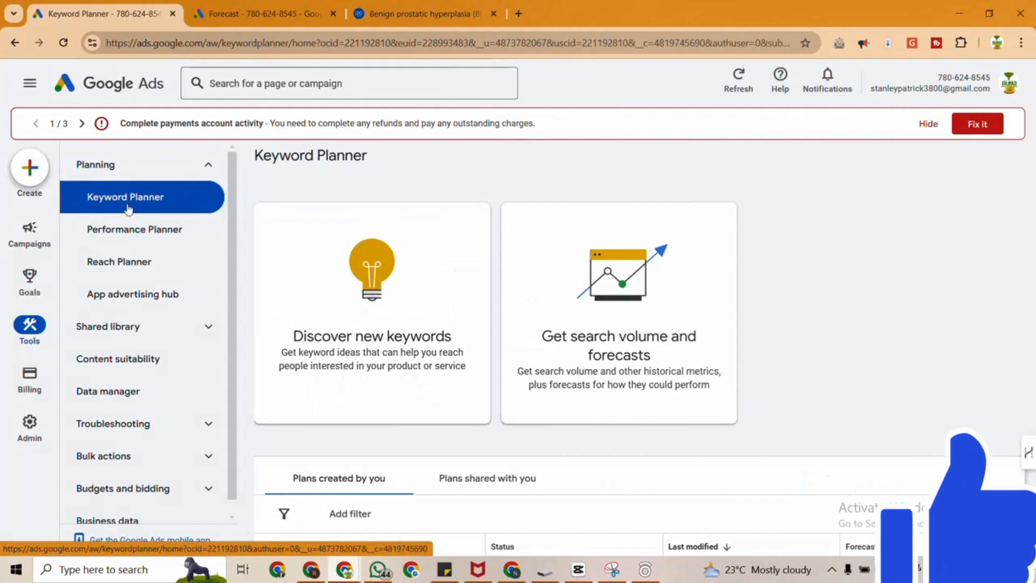
pyautogui.click(373, 346)
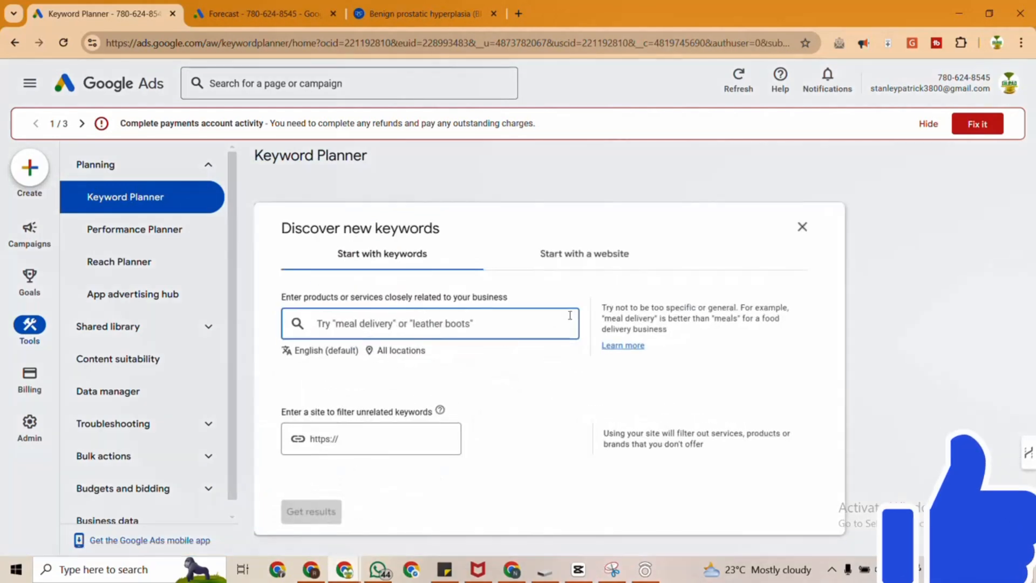
pyautogui.click(573, 255)
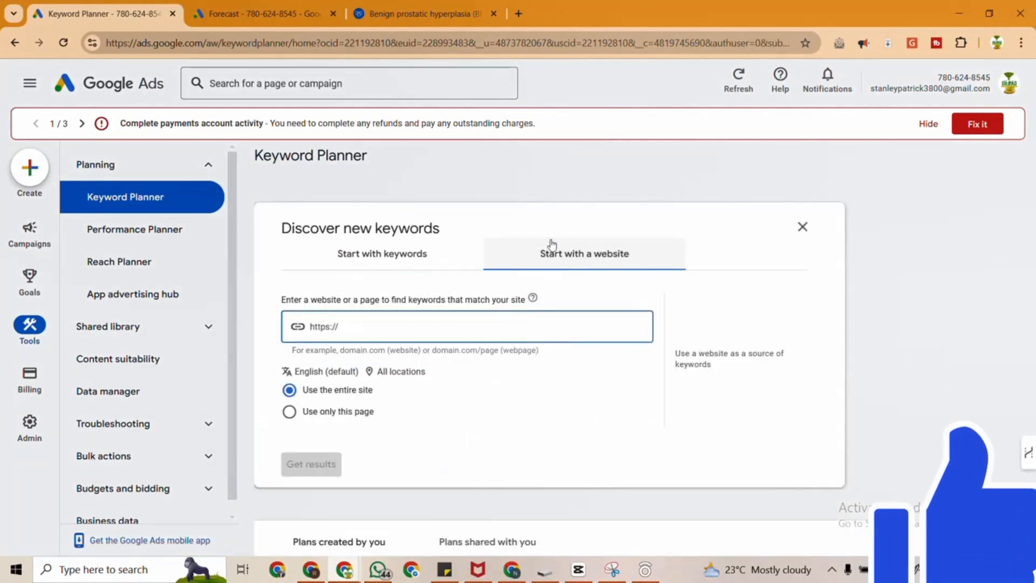